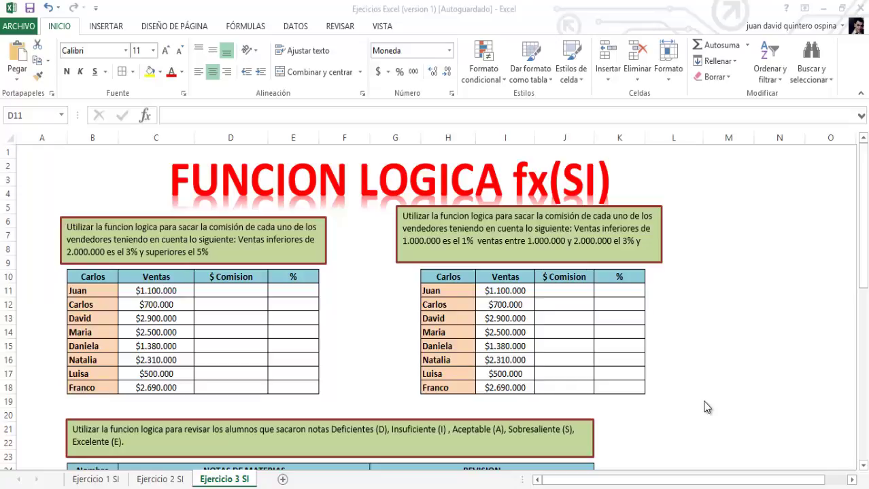
Step: Enter =si(C11<2000000;C11*3%;C11*5%) in D11 so Juan's commission shows $33.000
{"action": "left_click", "coordinate": [230, 293]}
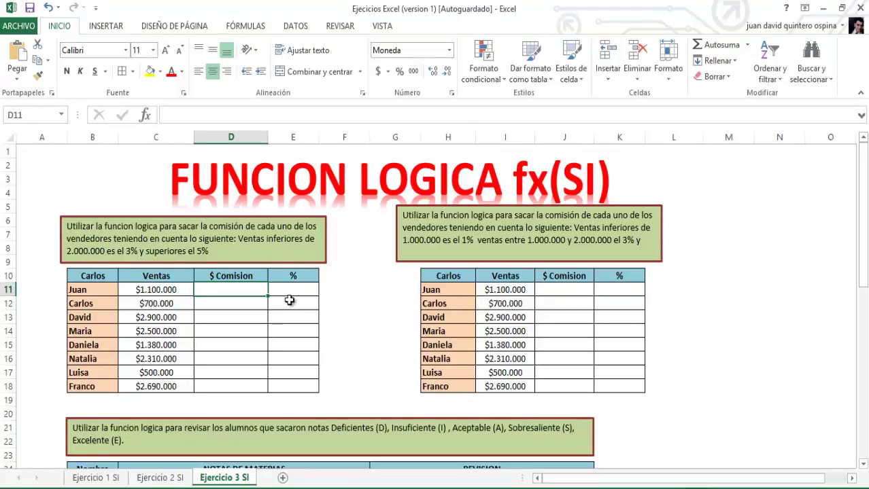
{"action": "type", "text": "="}
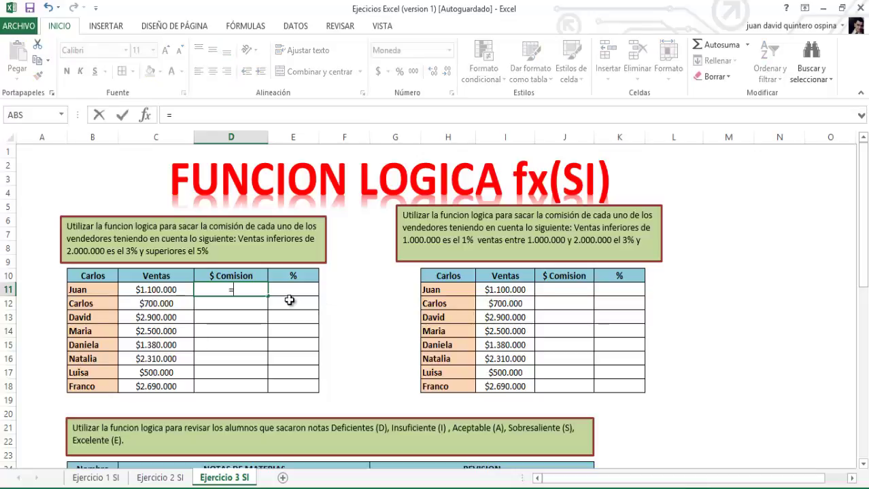
{"action": "type", "text": "si("}
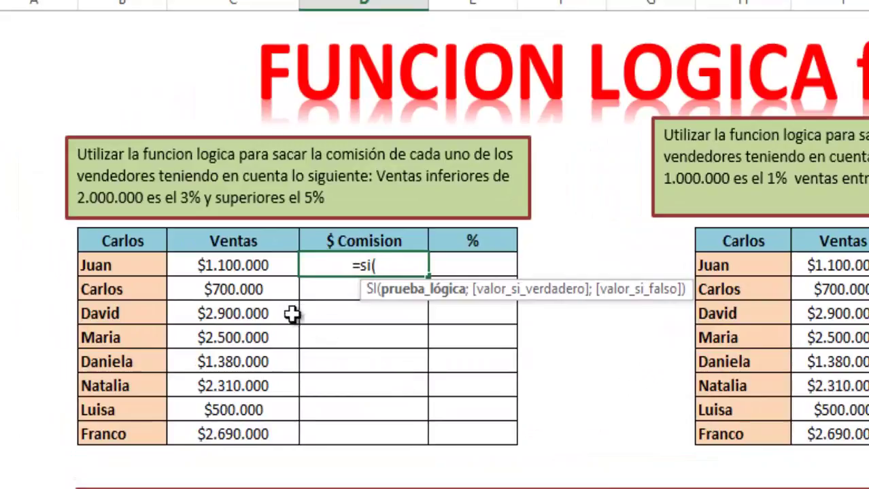
{"action": "left_click", "coordinate": [259, 266]}
{"action": "type", "text": "<"}
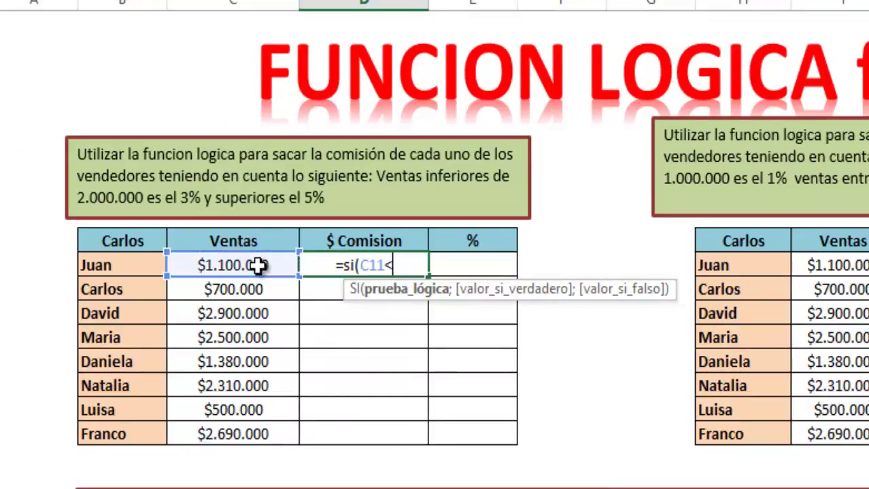
{"action": "type", "text": "20"}
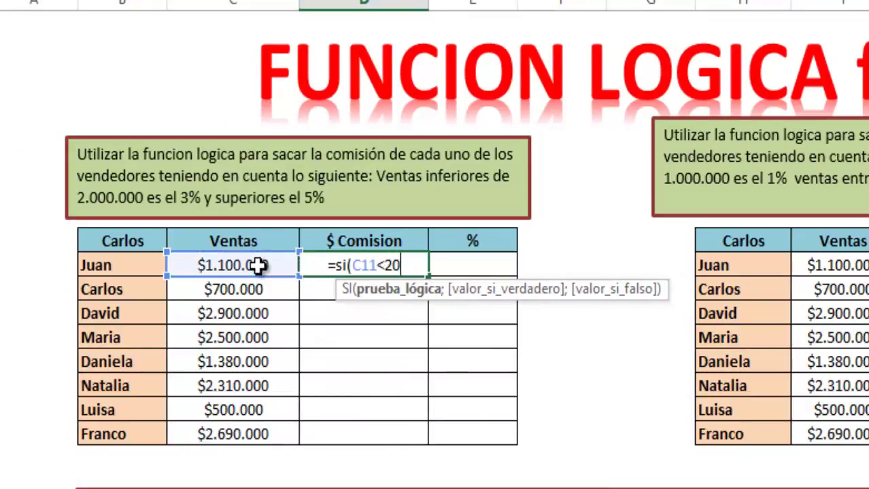
{"action": "type", "text": "00000"}
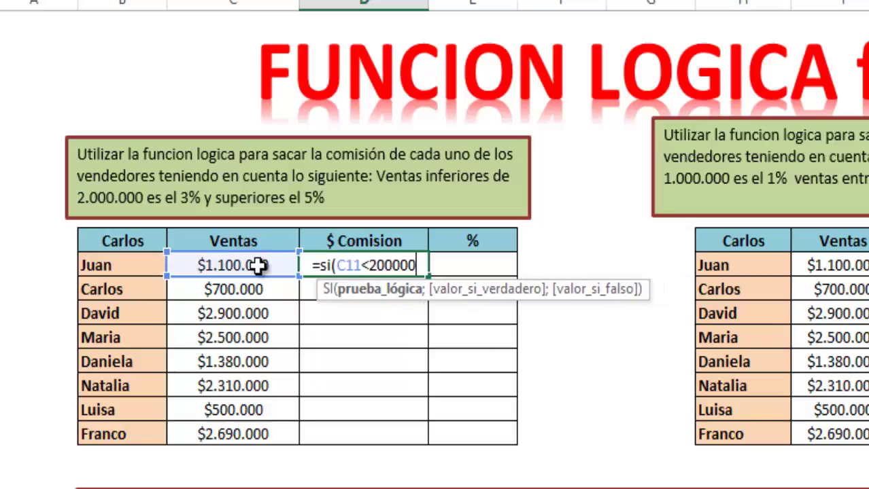
{"action": "type", "text": ";"}
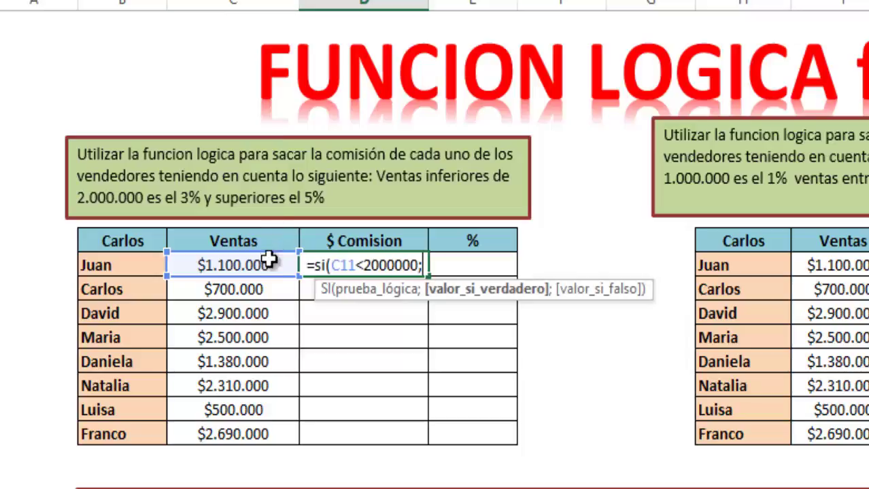
{"action": "left_click", "coordinate": [265, 265]}
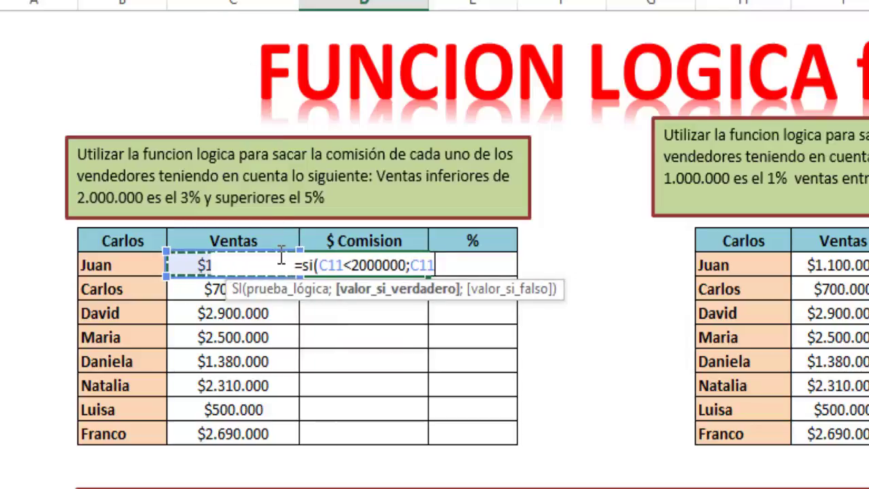
{"action": "type", "text": "*3%"}
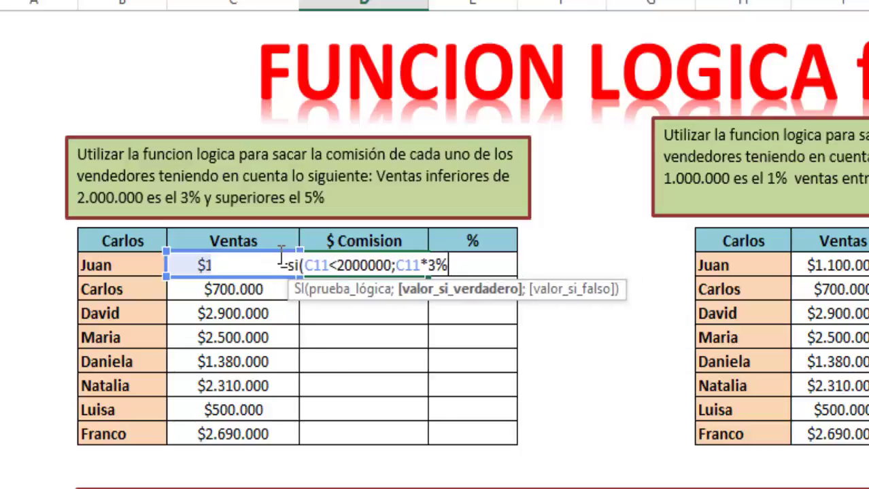
{"action": "type", "text": ";"}
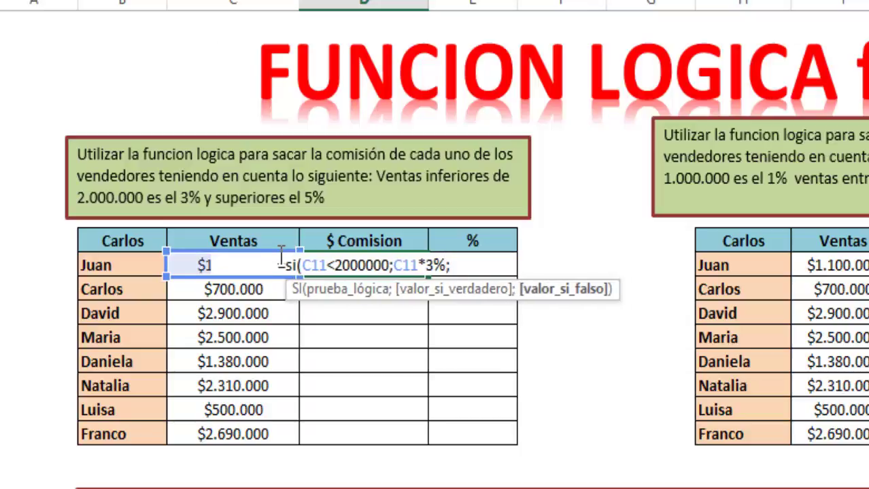
{"action": "left_click", "coordinate": [178, 270]}
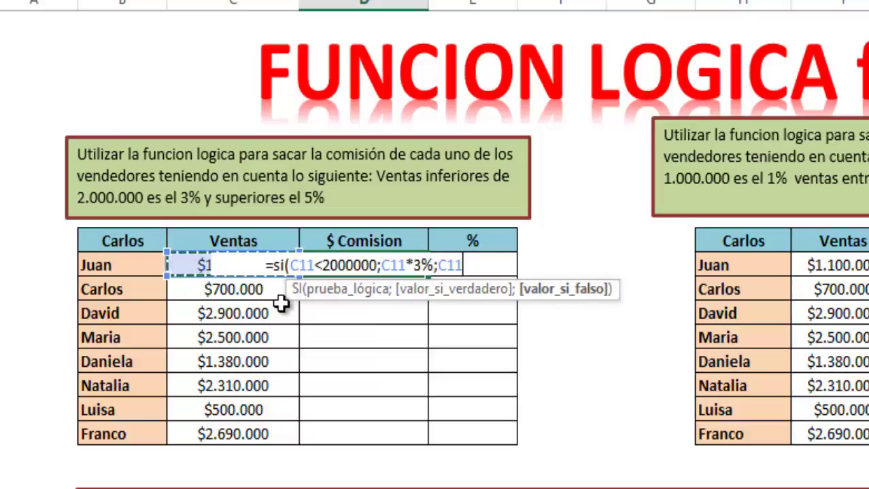
{"action": "type", "text": "*"}
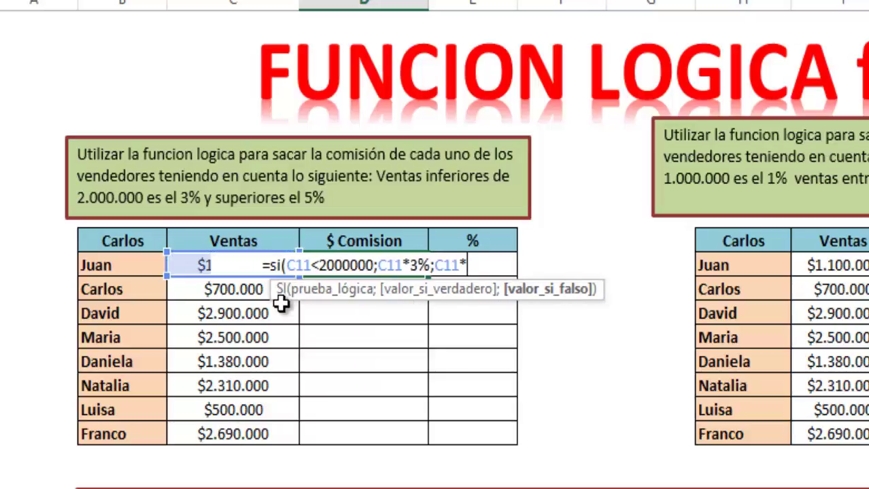
{"action": "type", "text": "5%)"}
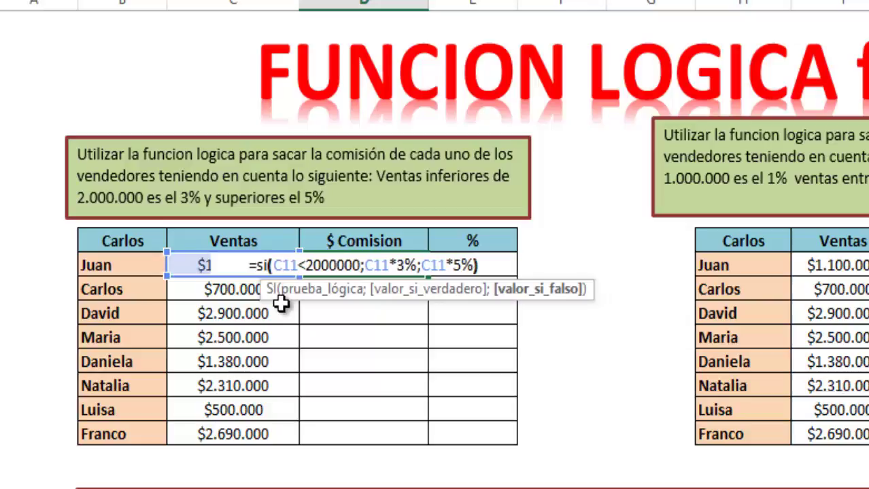
{"action": "key", "text": "Return"}
Step: Fill the commission formula from D11 down to D18 for all eight sellers
{"action": "left_click", "coordinate": [399, 265]}
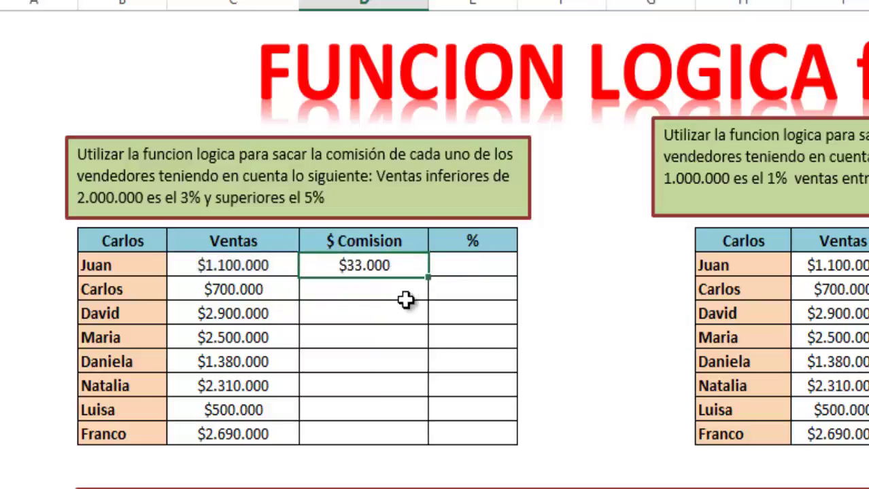
{"action": "left_click_drag", "start_coordinate": [428, 277], "coordinate": [434, 441]}
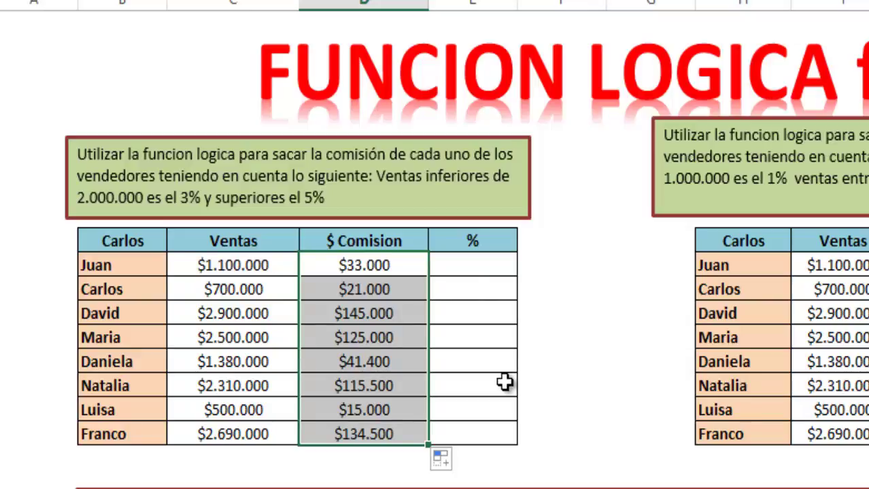
{"action": "left_click", "coordinate": [482, 265]}
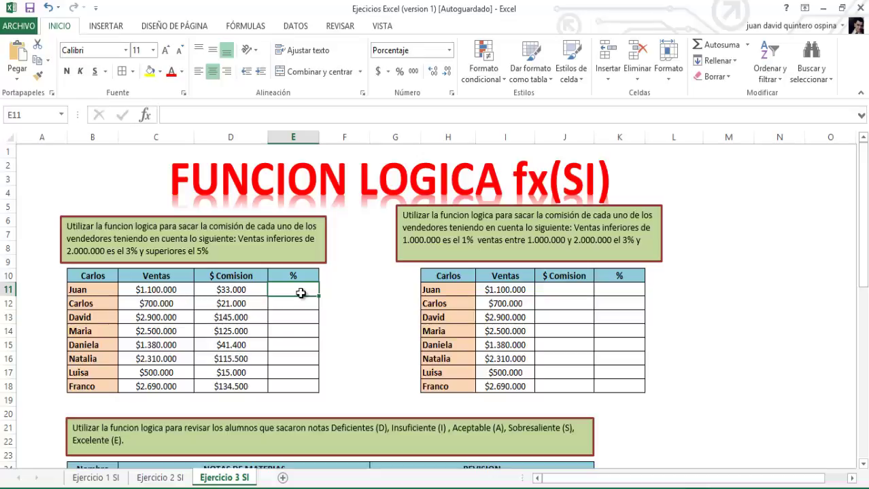
Step: Enter =D11/C11 in E11 to compute Juan's commission rate
{"action": "type", "text": "="}
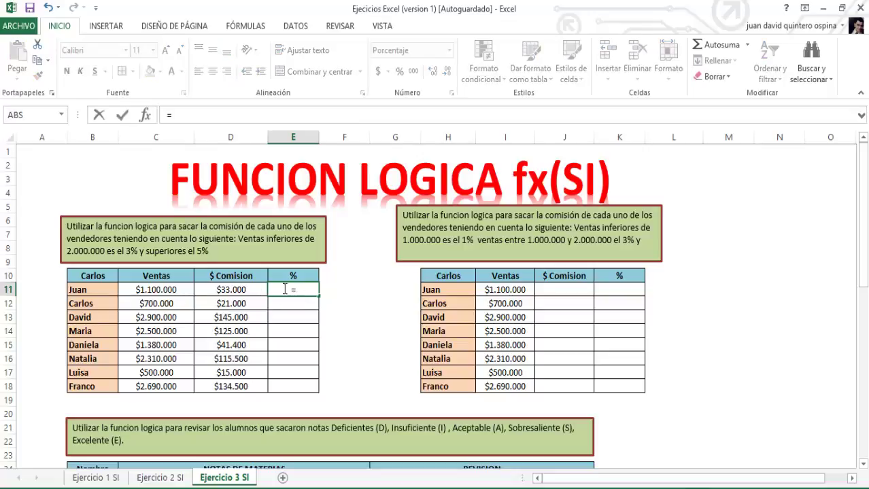
{"action": "left_click", "coordinate": [235, 289]}
{"action": "type", "text": "/"}
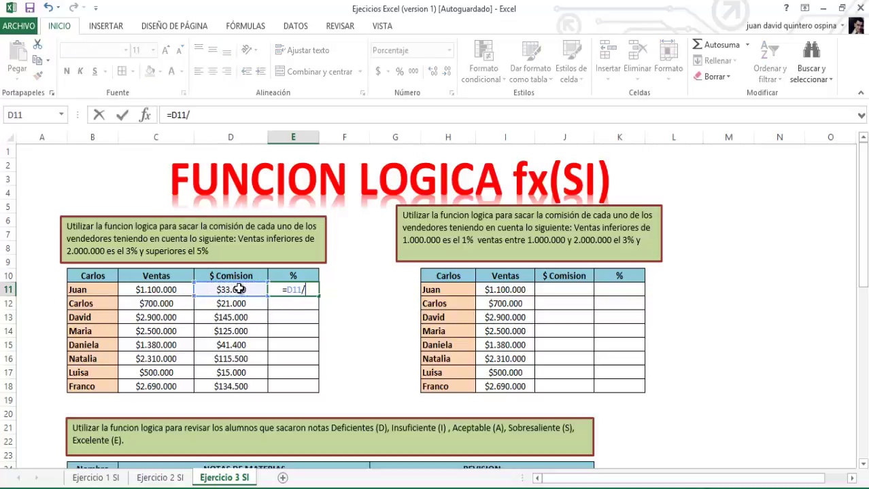
{"action": "left_click", "coordinate": [170, 290]}
{"action": "key", "text": "Return"}
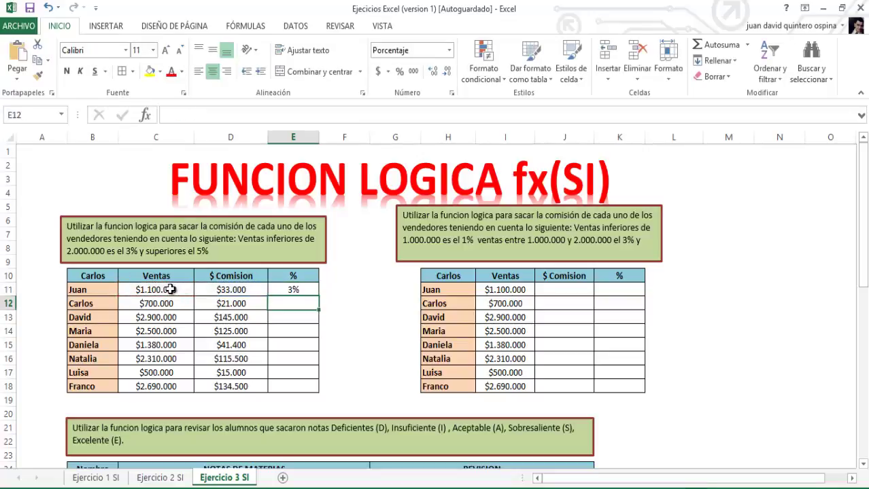
Step: Fill the rate formula down to E18 and review the 3% and 5% results
{"action": "left_click", "coordinate": [293, 291]}
{"action": "left_click_drag", "start_coordinate": [318, 297], "coordinate": [317, 389]}
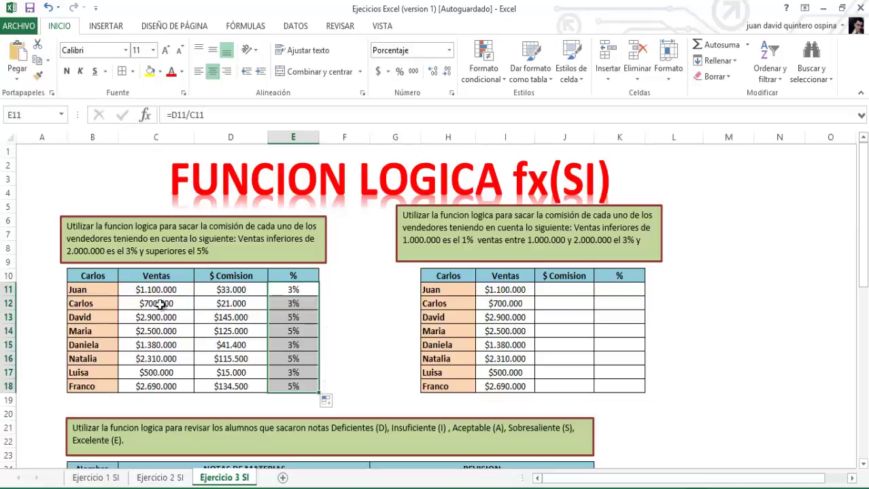
{"action": "left_click_drag", "start_coordinate": [156, 318], "coordinate": [156, 331]}
{"action": "left_click_drag", "start_coordinate": [293, 317], "coordinate": [293, 331]}
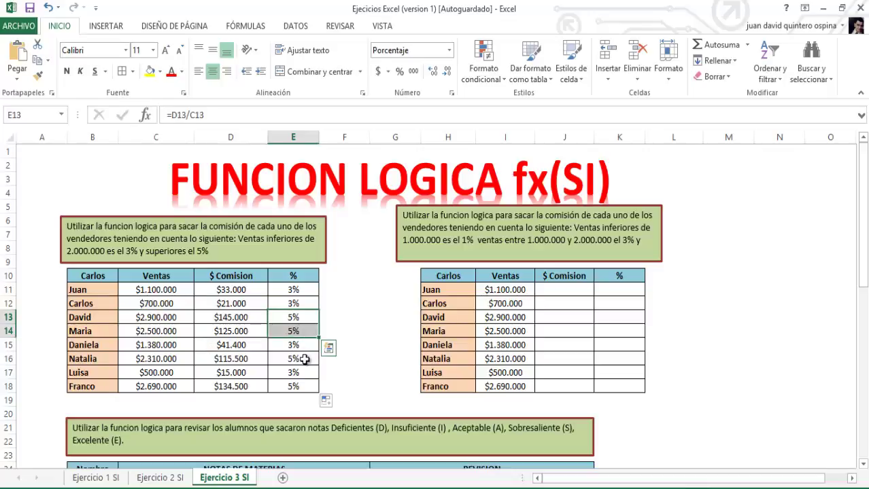
{"action": "left_click", "coordinate": [302, 372]}
{"action": "left_click", "coordinate": [341, 384]}
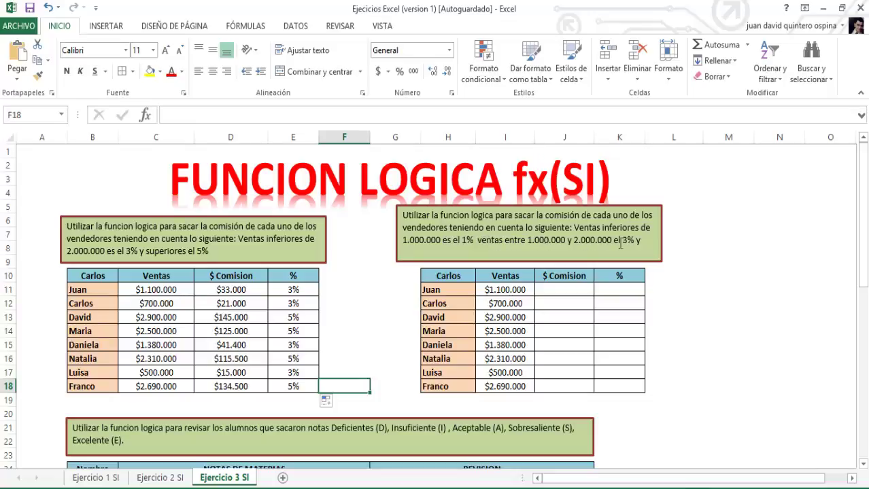
Step: Adjust the right-hand instruction box so it shows the line ending 'superiores a 2.000.000 el 5%'
{"action": "left_click", "coordinate": [651, 262]}
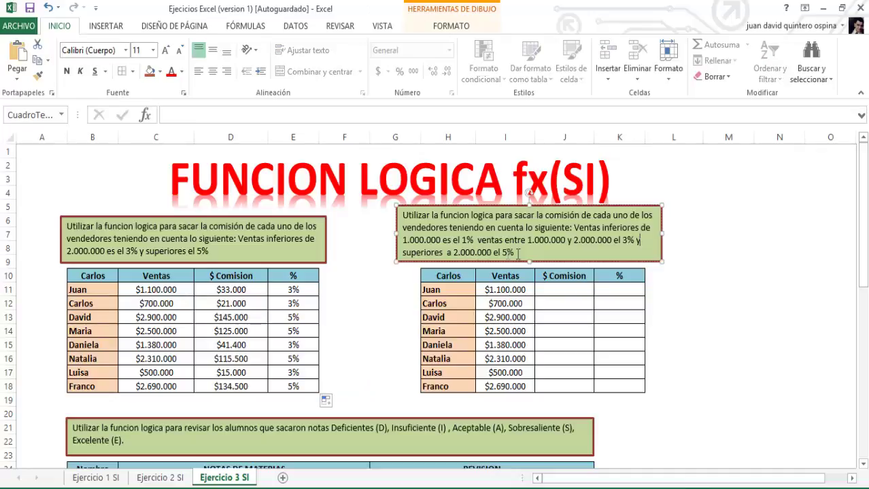
{"action": "left_click_drag", "start_coordinate": [518, 254], "coordinate": [537, 262]}
{"action": "left_click", "coordinate": [545, 249]}
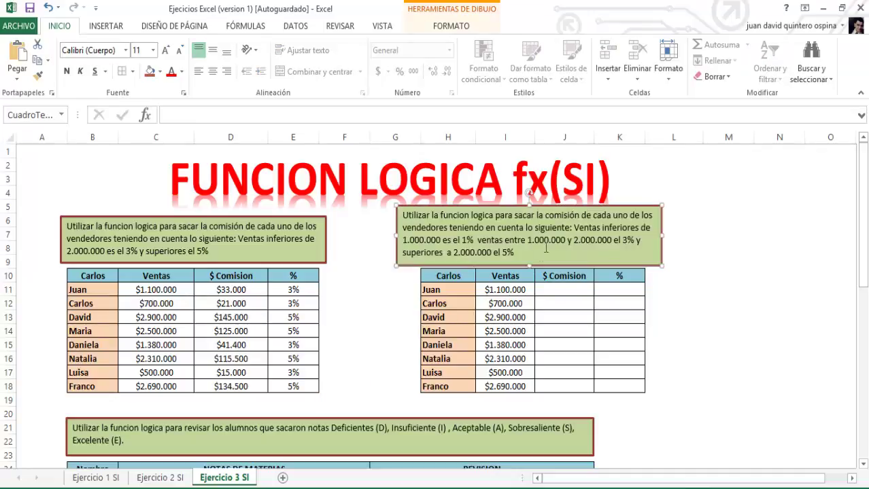
{"action": "key", "text": "Escape"}
{"action": "key", "text": "Escape"}
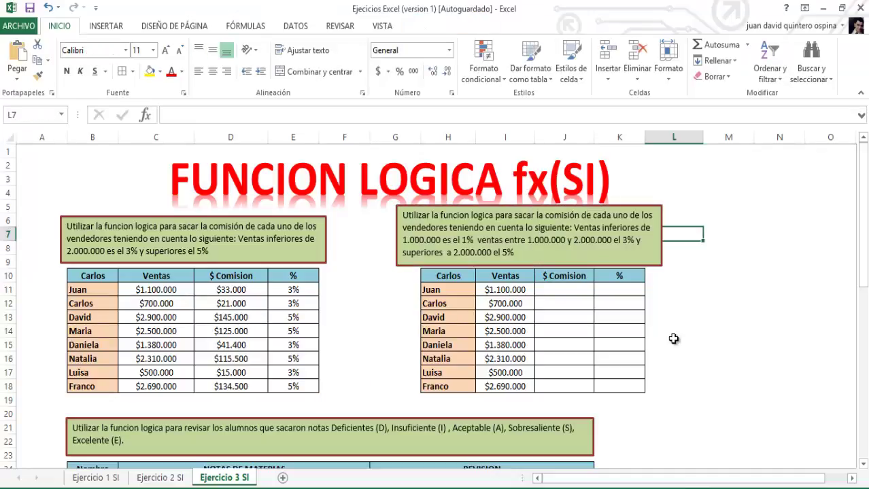
Step: Start J11's SI formula giving I11*1% when sales are under 1.000.000
{"action": "left_click", "coordinate": [567, 291]}
{"action": "type", "text": "="}
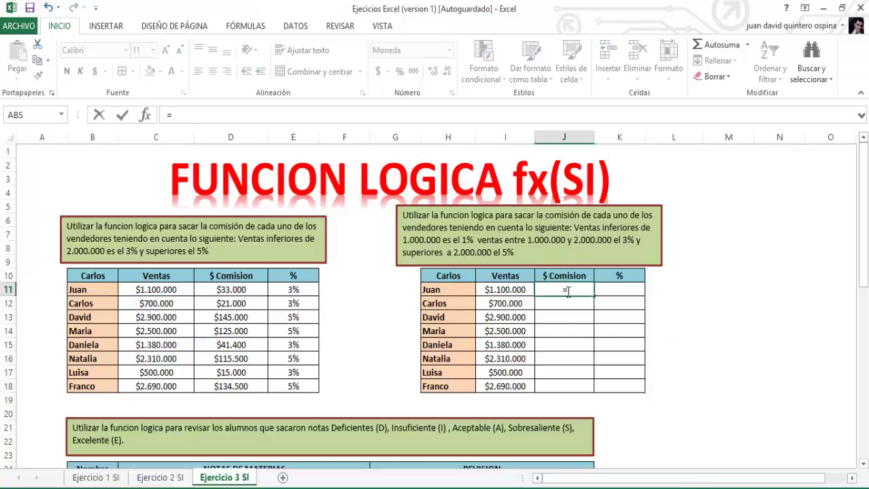
{"action": "type", "text": "si("}
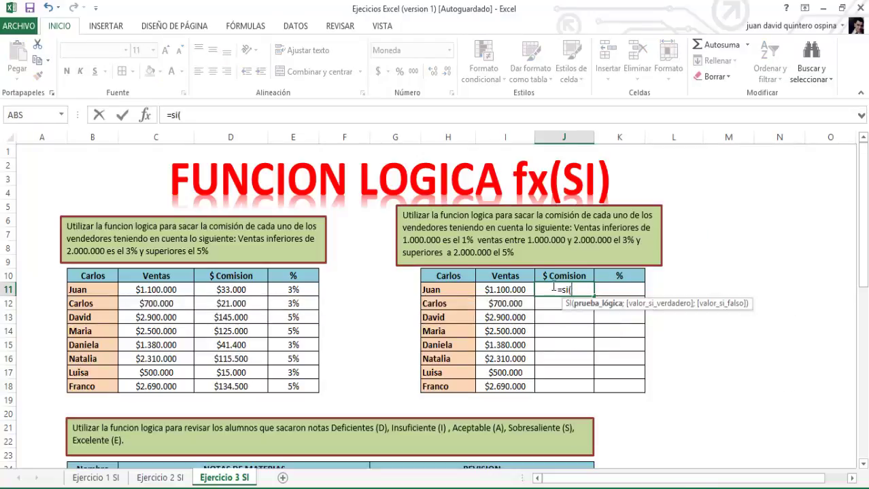
{"action": "left_click", "coordinate": [507, 289]}
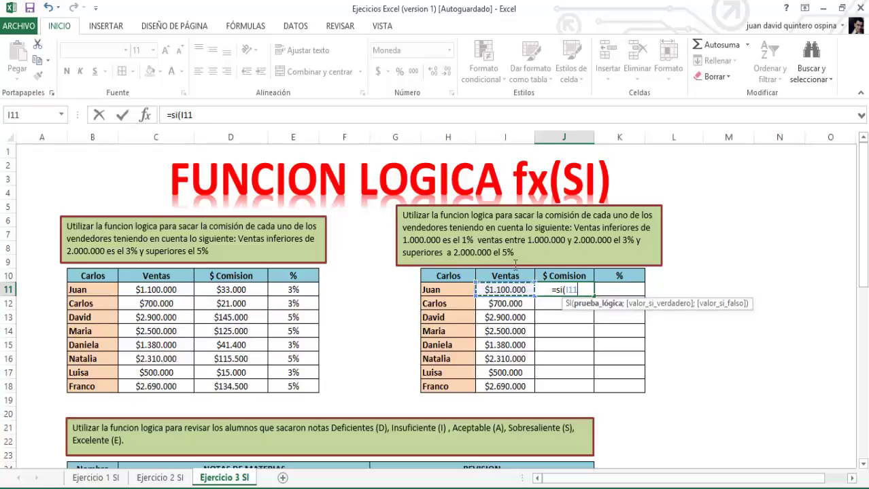
{"action": "type", "text": "<1000"}
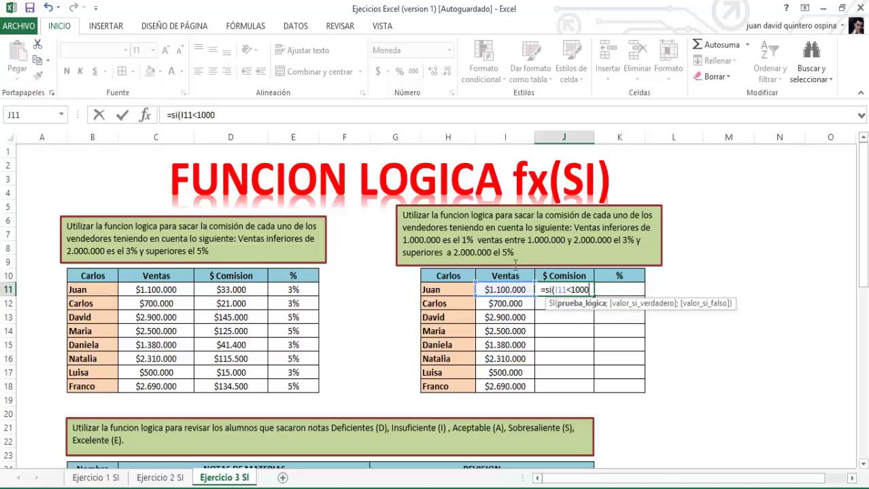
{"action": "type", "text": "000"}
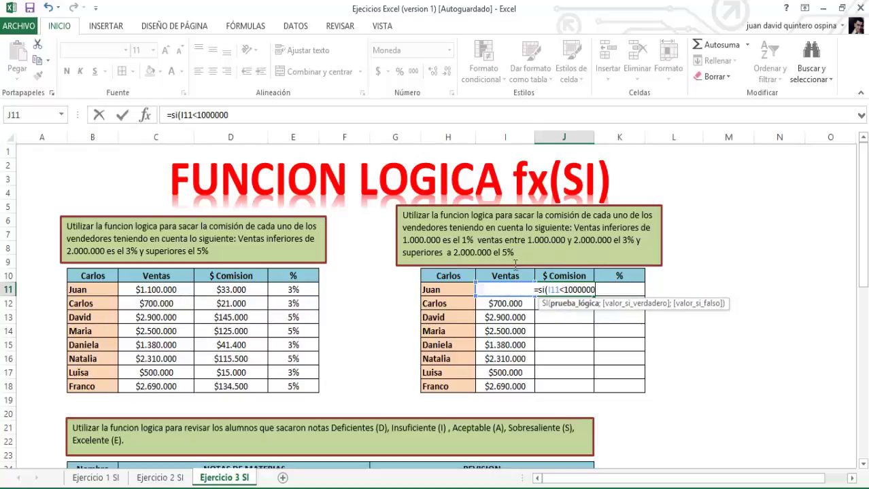
{"action": "type", "text": ";"}
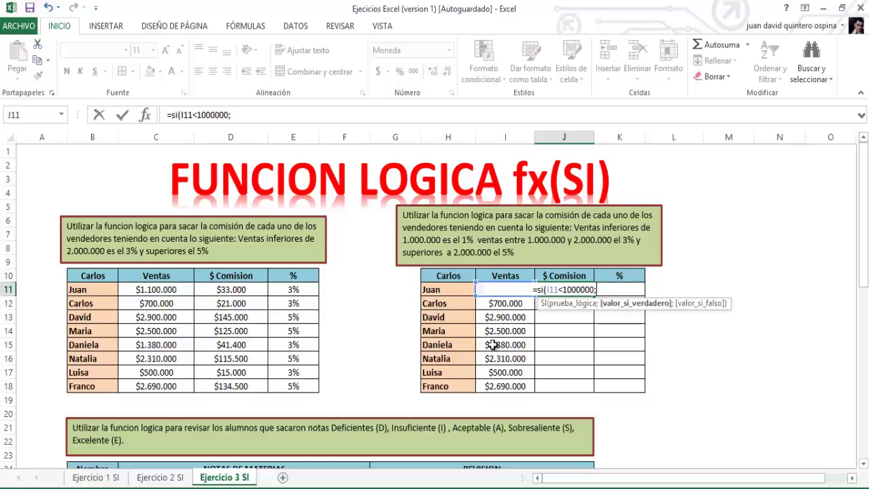
{"action": "left_click", "coordinate": [489, 290]}
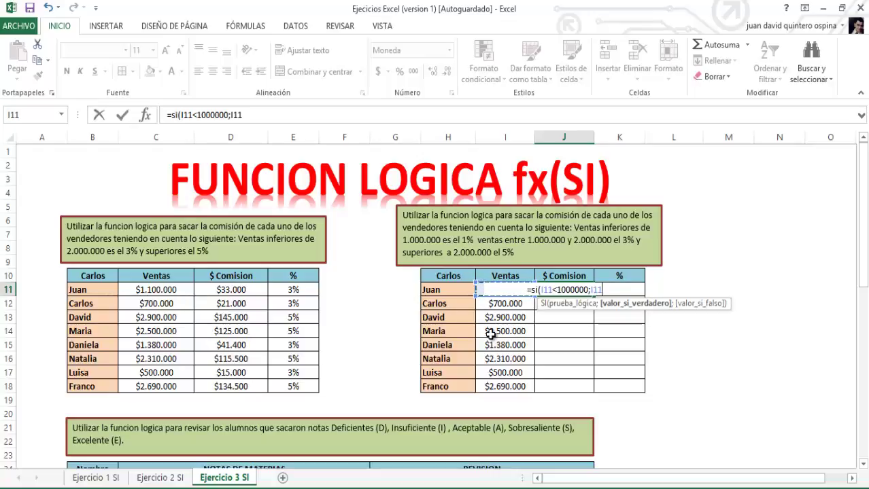
{"action": "type", "text": "*"}
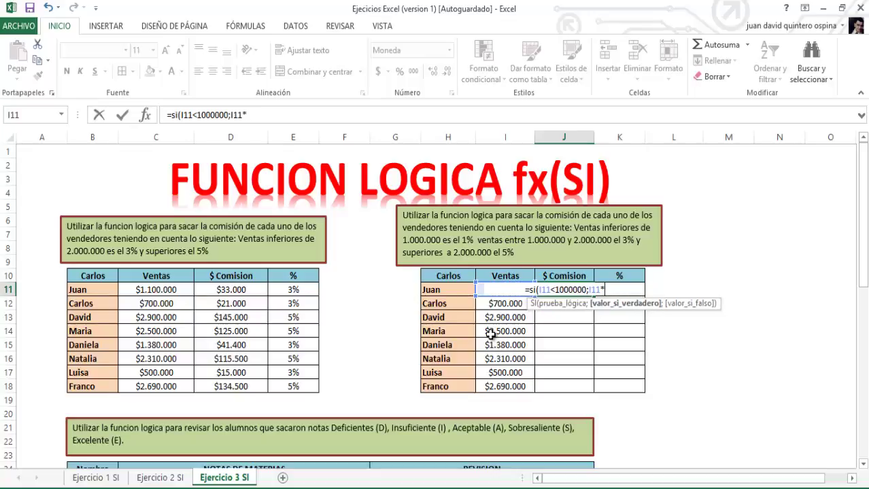
{"action": "type", "text": "1%"}
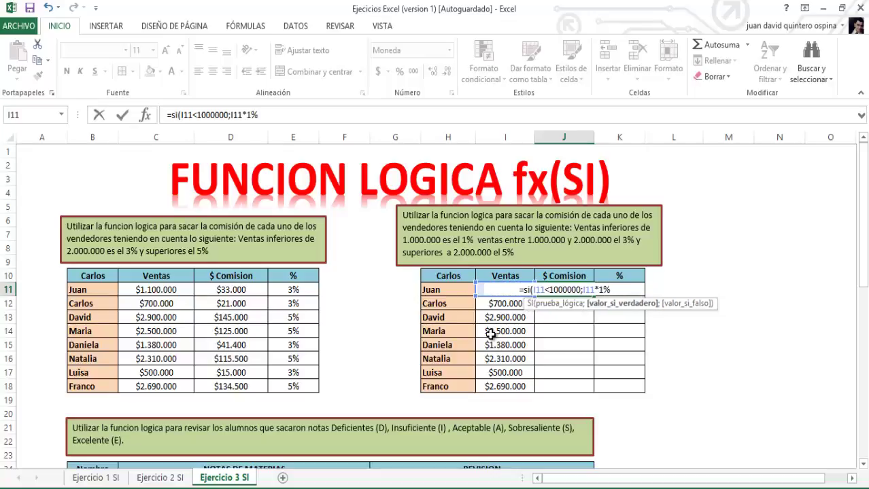
{"action": "type", "text": ";"}
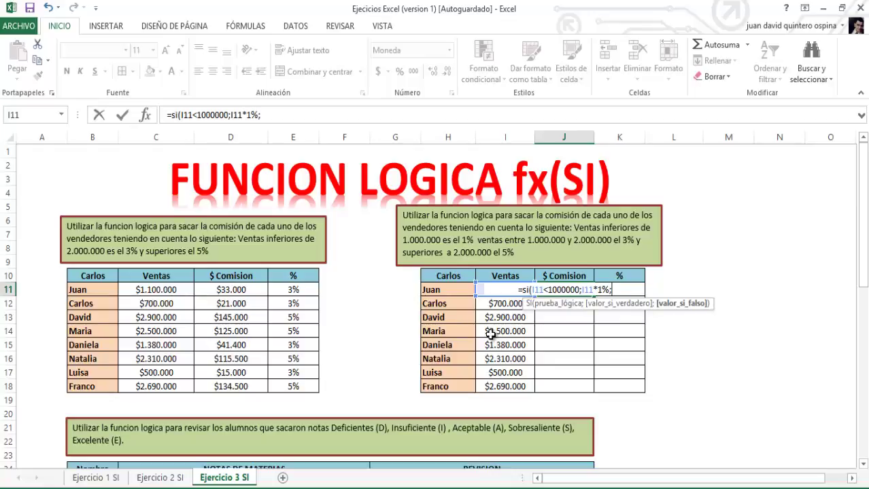
Step: Nest a second SI: 5% when sales exceed 2.000.000, otherwise 3%, and confirm
{"action": "type", "text": "si("}
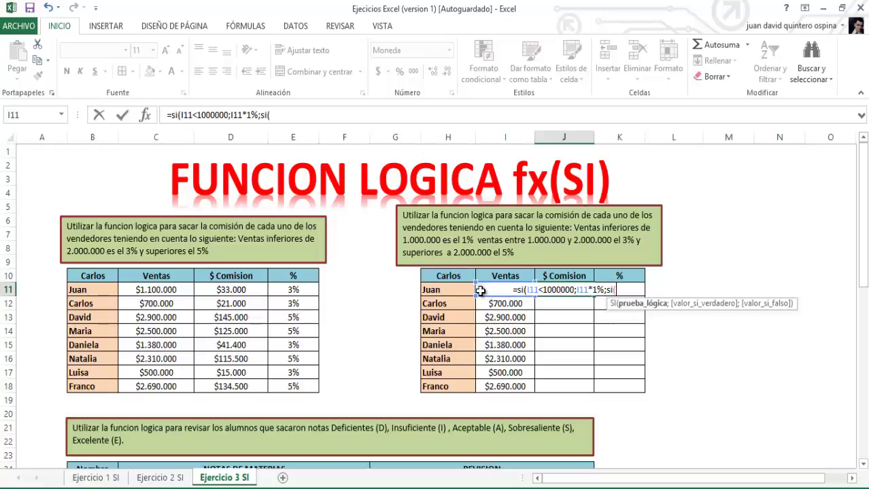
{"action": "left_click", "coordinate": [484, 288]}
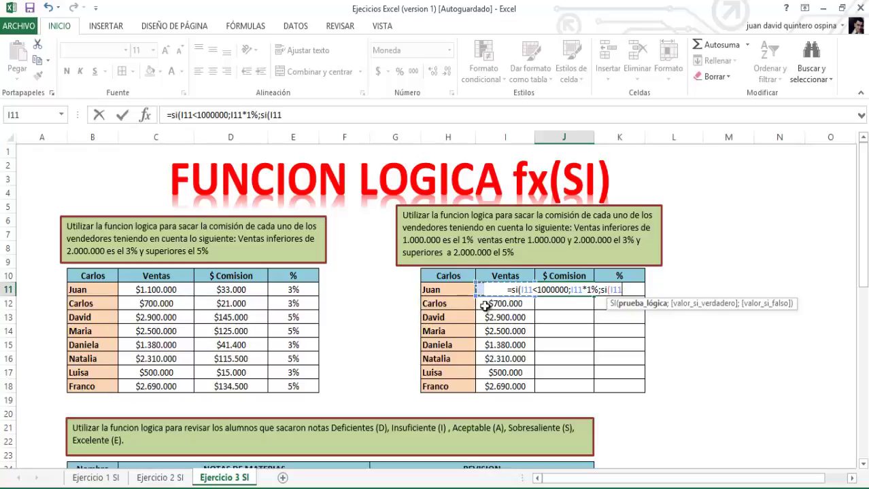
{"action": "type", "text": ">"}
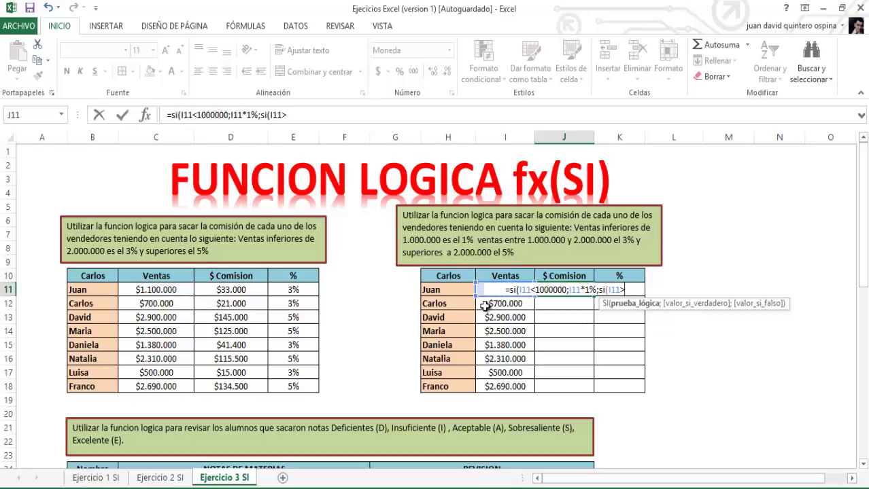
{"action": "type", "text": "20000"}
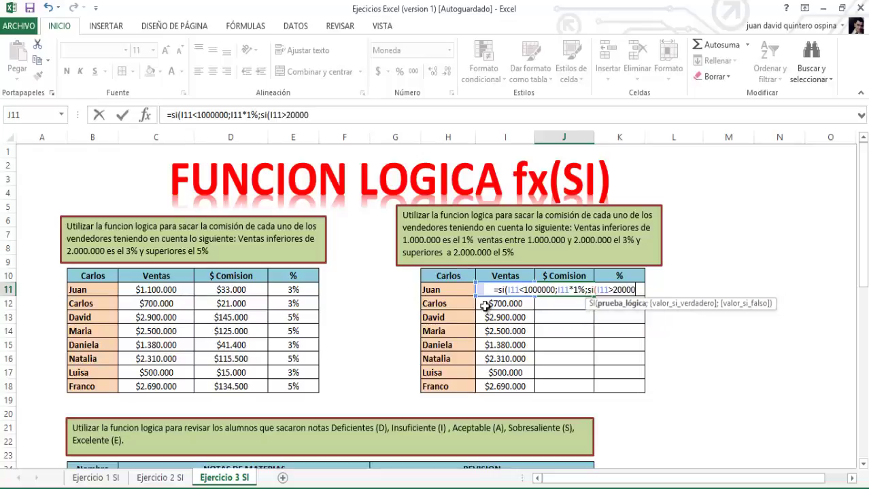
{"action": "type", "text": "00;I11*5"}
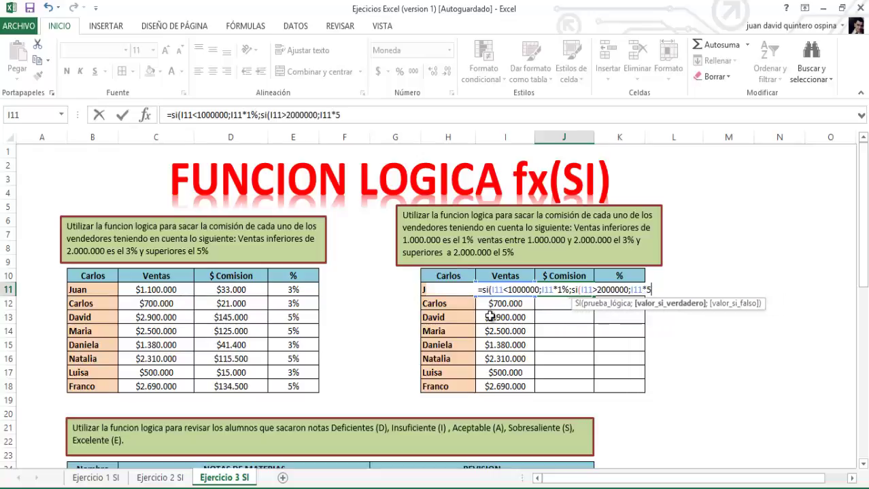
{"action": "type", "text": "%;"}
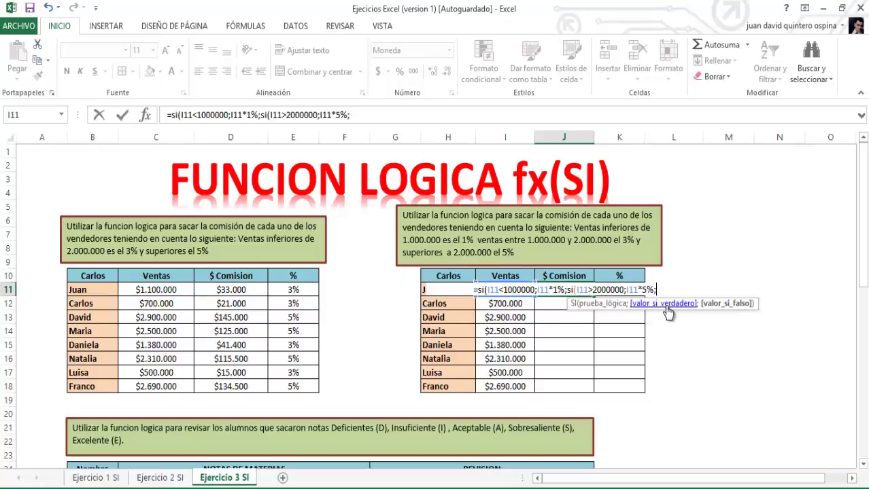
{"action": "type", "text": "i"}
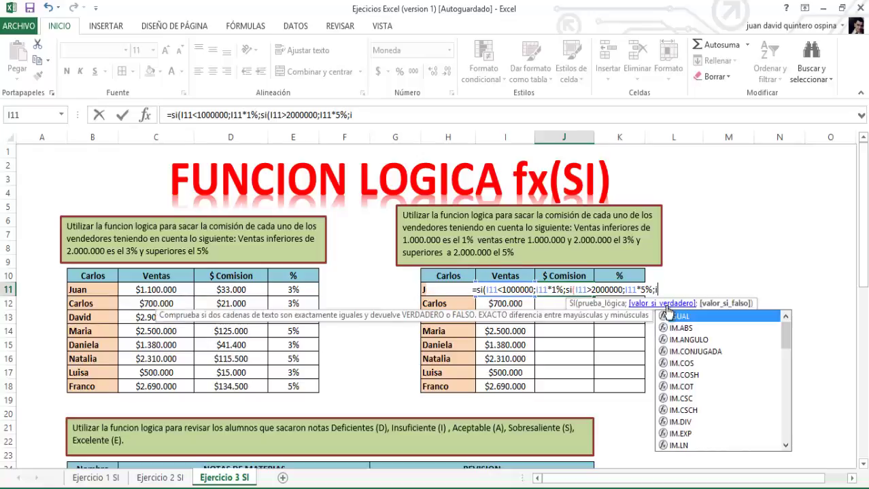
{"action": "type", "text": "11*"}
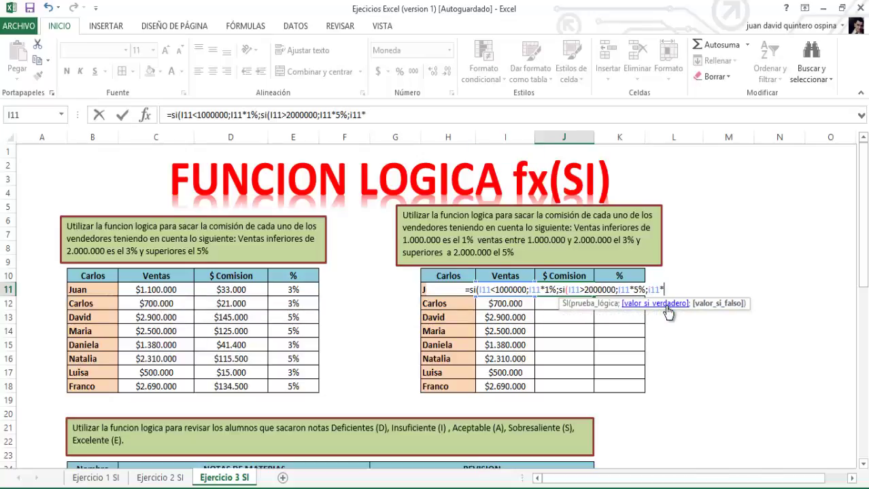
{"action": "type", "text": "3%"}
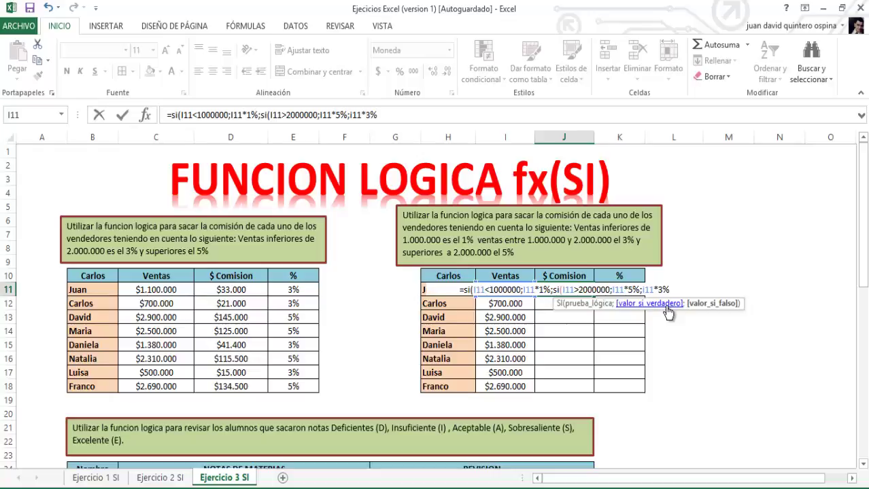
{"action": "type", "text": ")"}
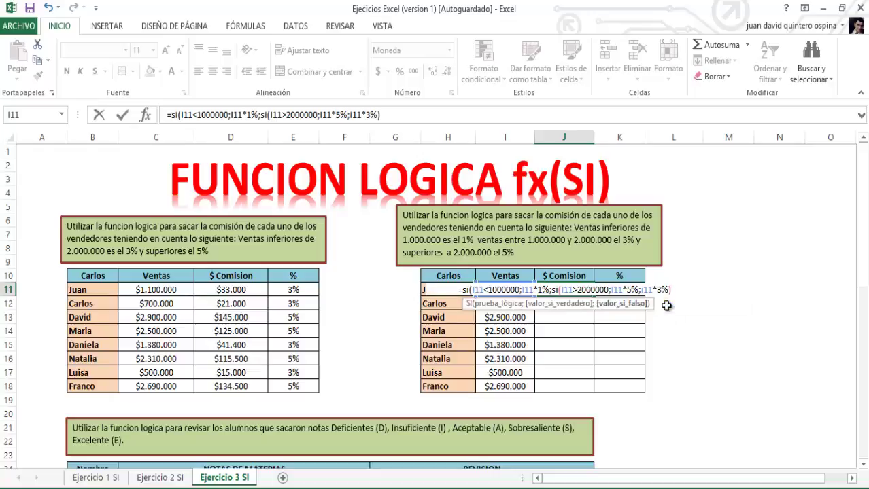
{"action": "type", "text": ")"}
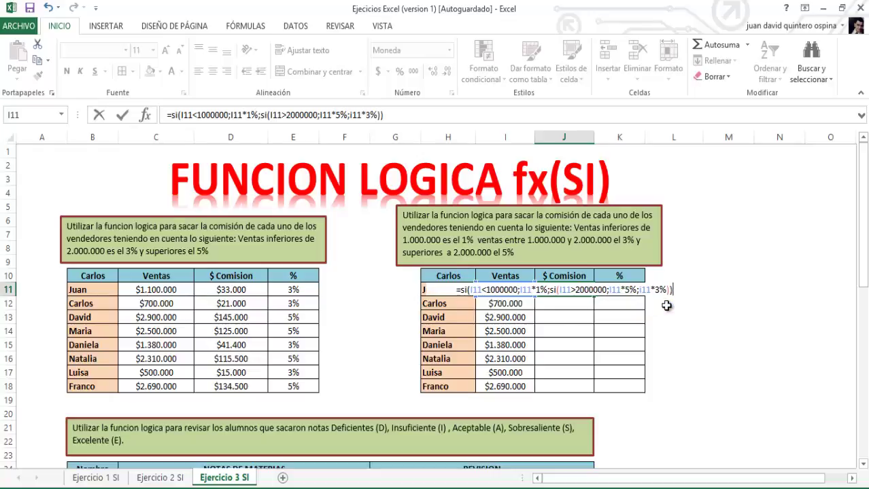
{"action": "key", "text": "Return"}
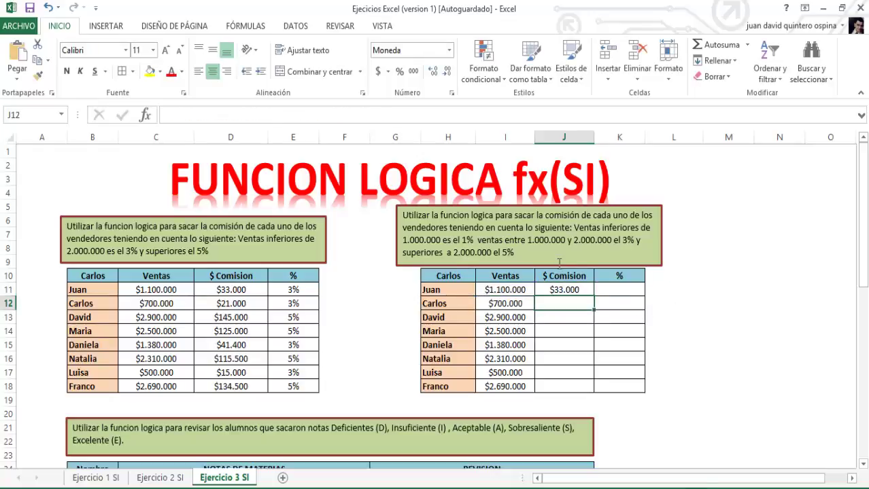
Step: Fill the nested commission formula from J11 down to J18
{"action": "left_click", "coordinate": [567, 289]}
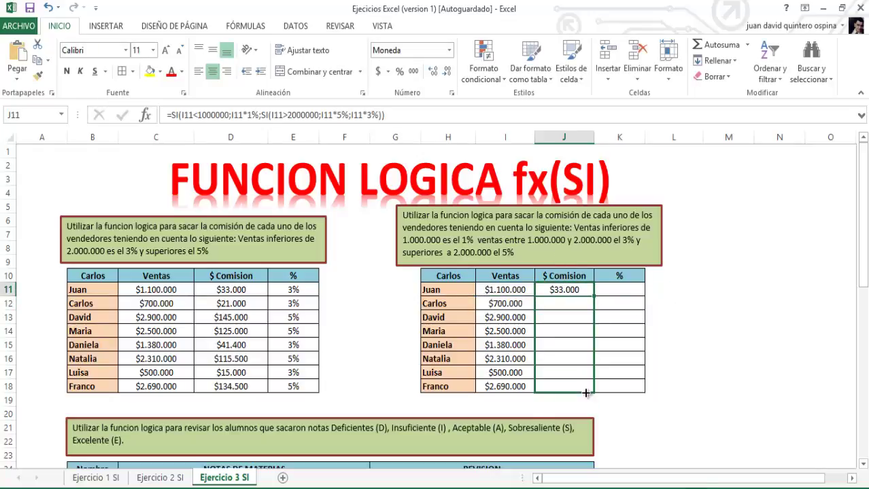
{"action": "left_click_drag", "start_coordinate": [585, 401], "coordinate": [584, 393]}
{"action": "left_click", "coordinate": [628, 293]}
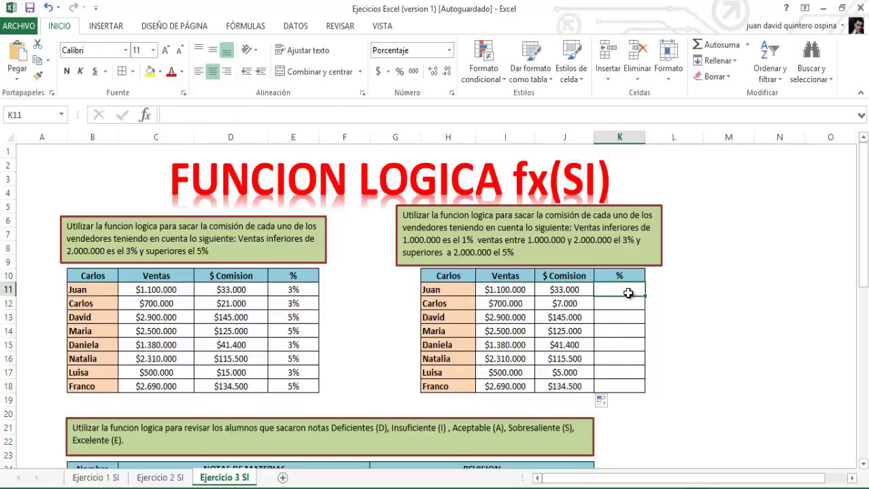
{"action": "type", "text": "+"}
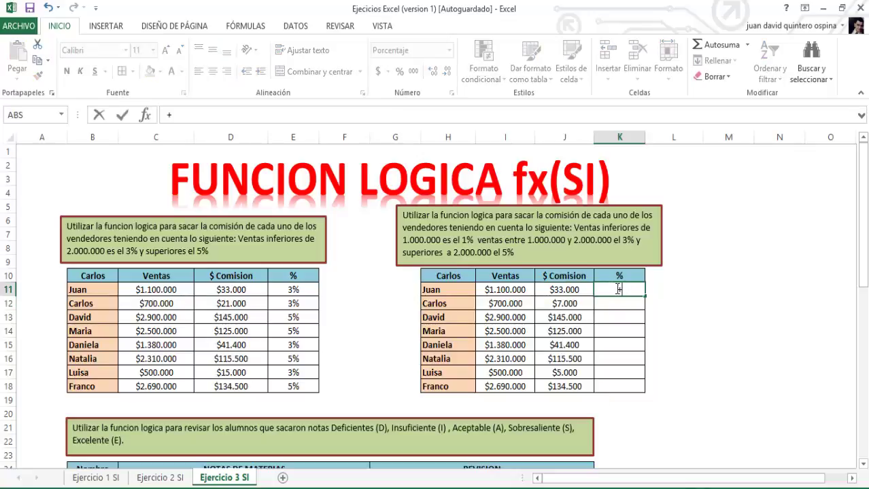
{"action": "left_click", "coordinate": [569, 289]}
{"action": "key", "text": "Home"}
{"action": "type", "text": "="}
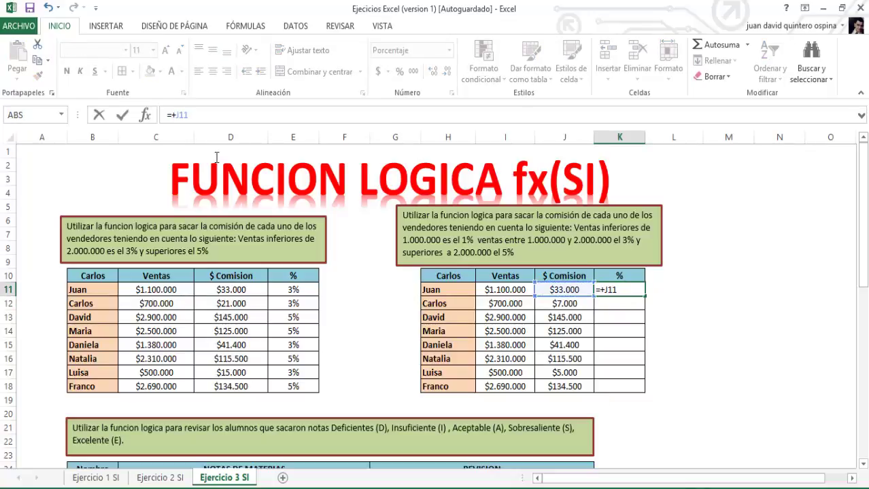
{"action": "left_click", "coordinate": [500, 292]}
{"action": "key", "text": "Return"}
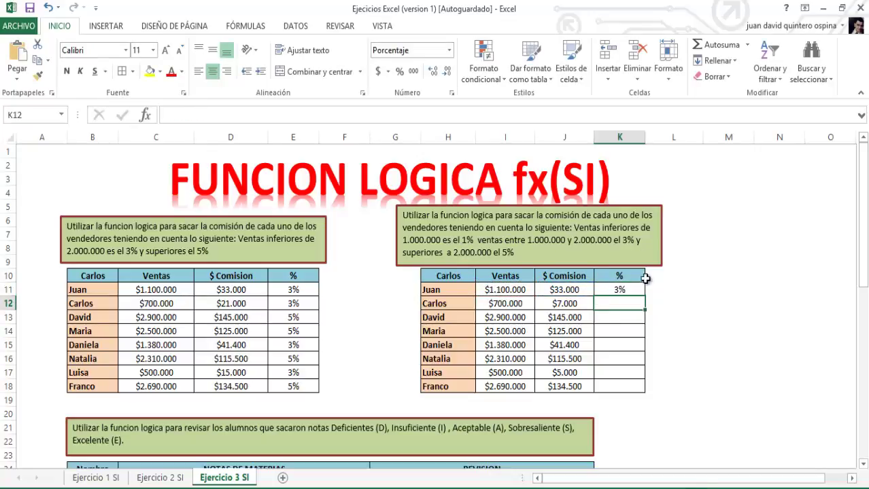
{"action": "left_click", "coordinate": [639, 291]}
{"action": "left_click_drag", "start_coordinate": [646, 296], "coordinate": [634, 401]}
{"action": "left_click", "coordinate": [652, 333]}
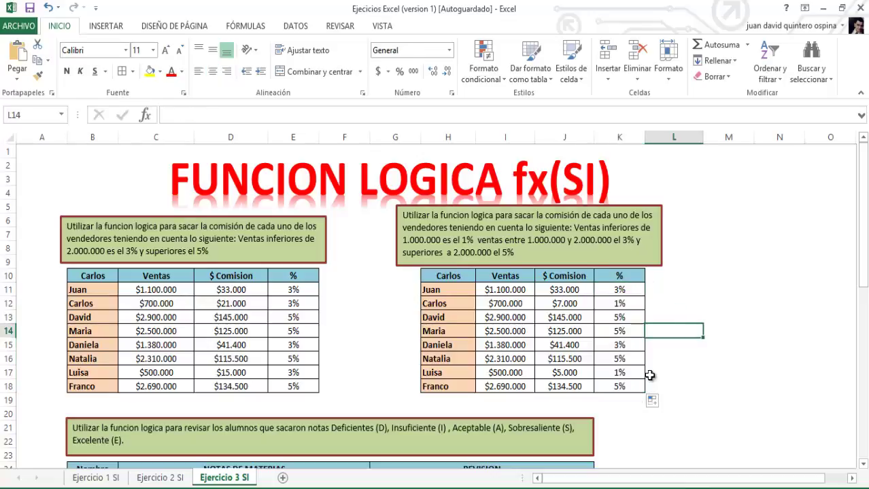
{"action": "left_click_drag", "start_coordinate": [516, 291], "coordinate": [556, 288]}
{"action": "left_click", "coordinate": [615, 291]}
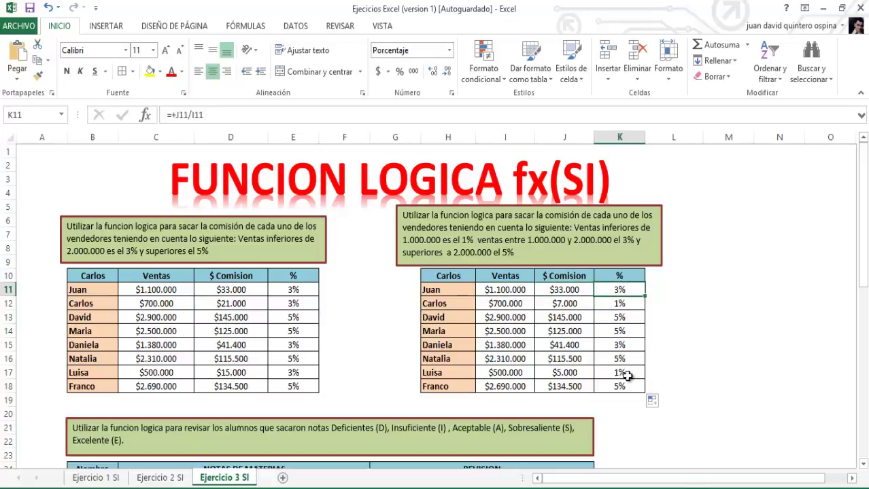
{"action": "left_click", "coordinate": [511, 308]}
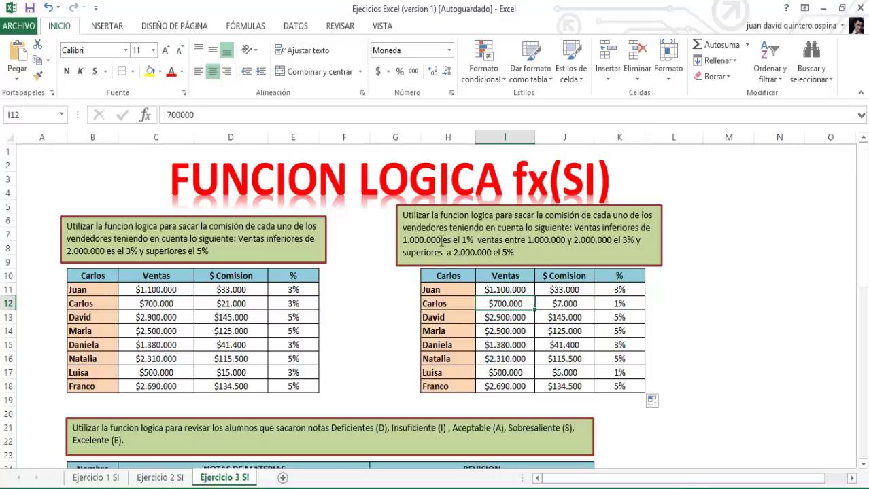
{"action": "left_click", "coordinate": [494, 319]}
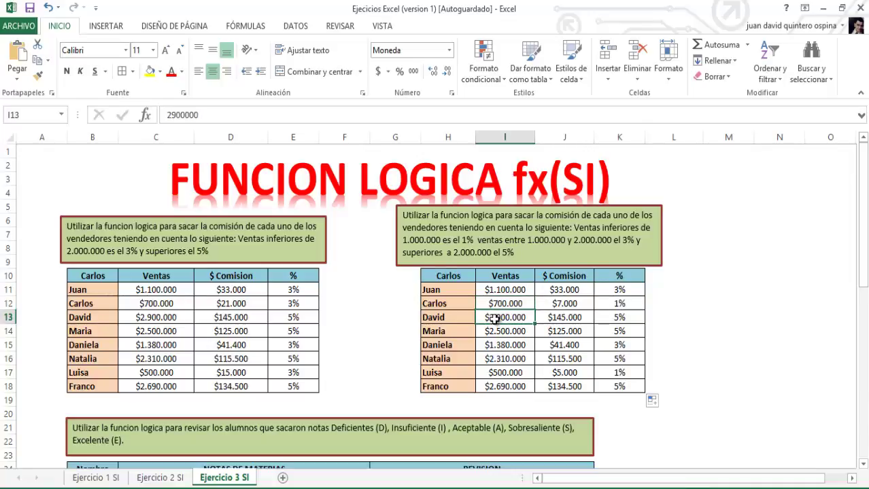
{"action": "left_click", "coordinate": [628, 321]}
{"action": "left_click", "coordinate": [672, 352]}
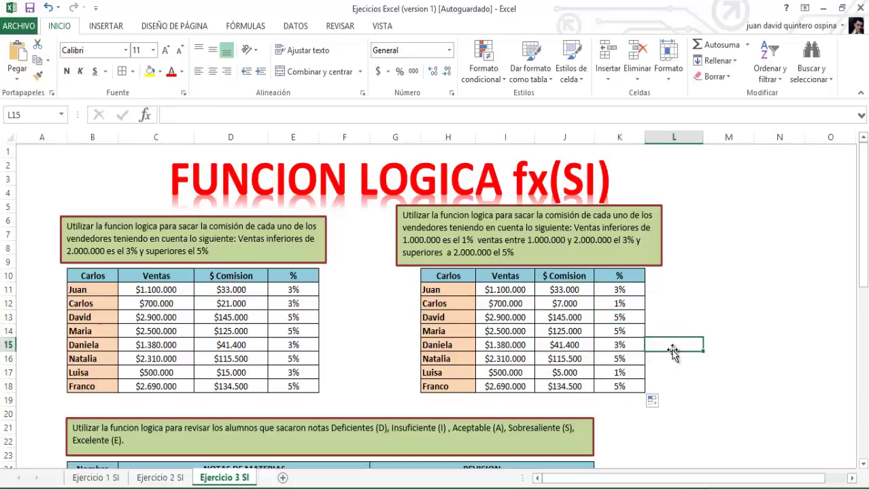
{"action": "left_click", "coordinate": [760, 377]}
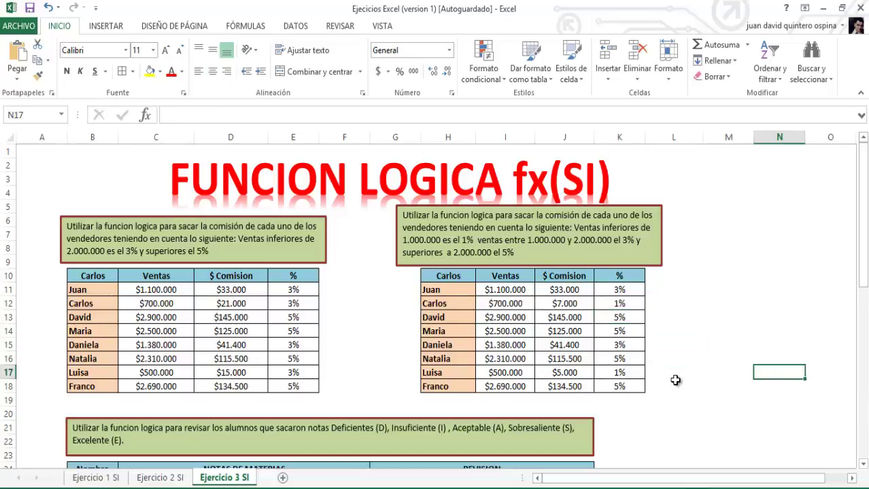
Step: Scroll down to the student revision table and select the grading key L26:M30
{"action": "scroll", "coordinate": [675, 380], "scroll_direction": "down", "scroll_amount": 3}
{"action": "scroll", "coordinate": [676, 383], "scroll_direction": "down", "scroll_amount": 1}
{"action": "scroll", "coordinate": [297, 471], "scroll_direction": "down", "scroll_amount": 1}
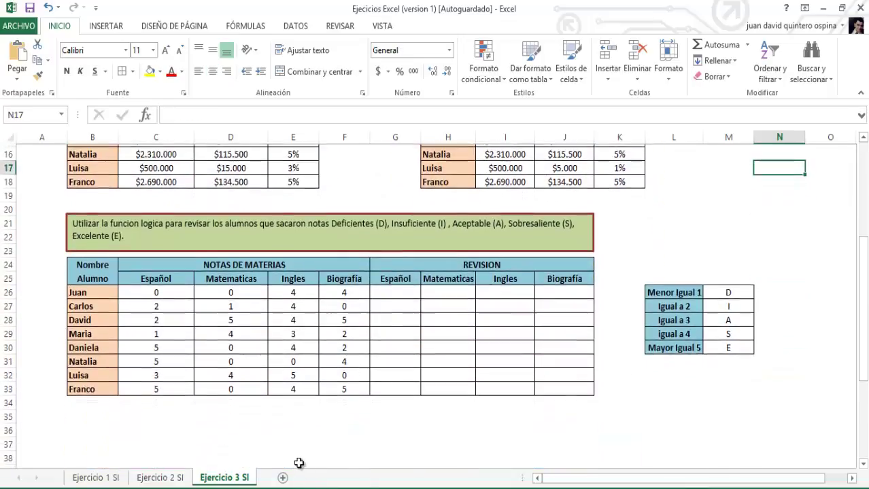
{"action": "scroll", "coordinate": [297, 466], "scroll_direction": "up", "scroll_amount": 1}
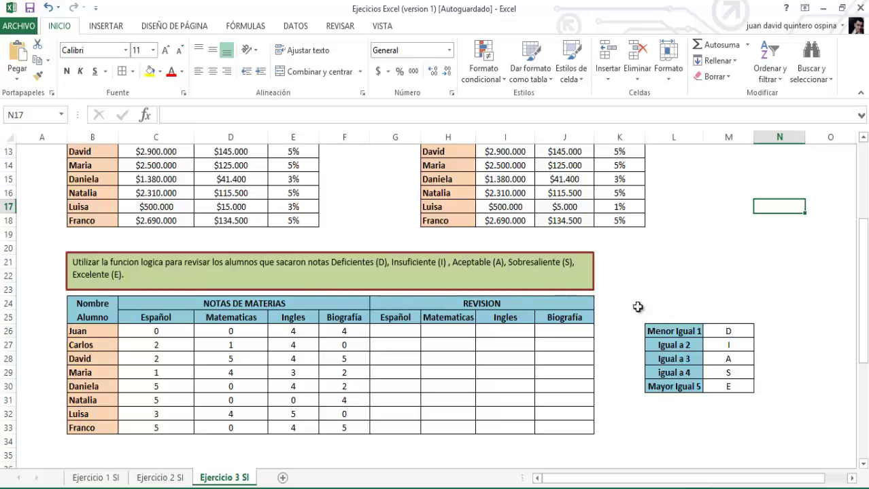
{"action": "mouse_move", "coordinate": [670, 333]}
{"action": "left_mouse_down"}
{"action": "mouse_move", "coordinate": [728, 345]}
{"action": "mouse_move", "coordinate": [727, 387]}
{"action": "left_mouse_up"}
{"action": "left_click", "coordinate": [728, 400]}
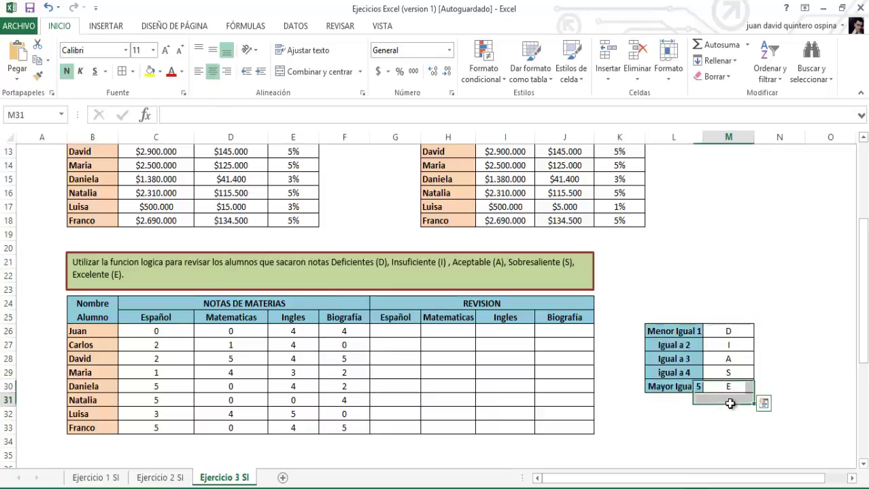
Step: Review the key's rules mapping scores ≤1, 2, 3, 4, ≥5 to D, I, A, S, E
{"action": "left_click", "coordinate": [730, 331]}
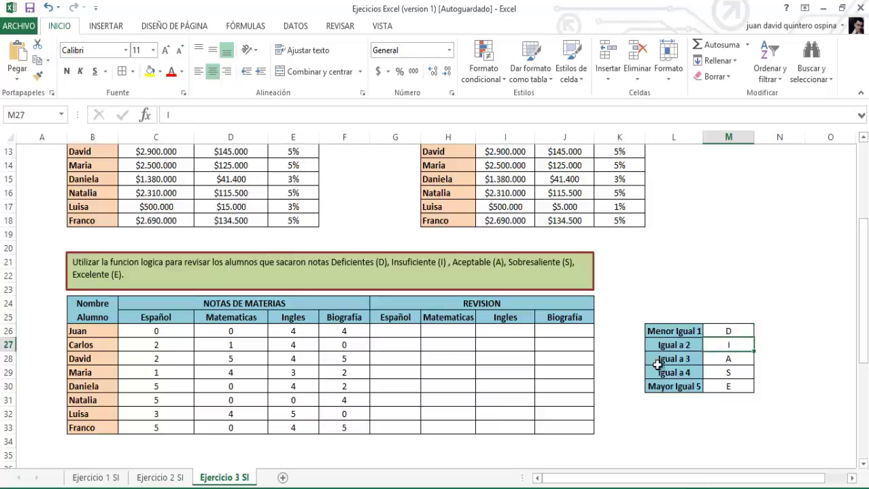
{"action": "left_click", "coordinate": [659, 360]}
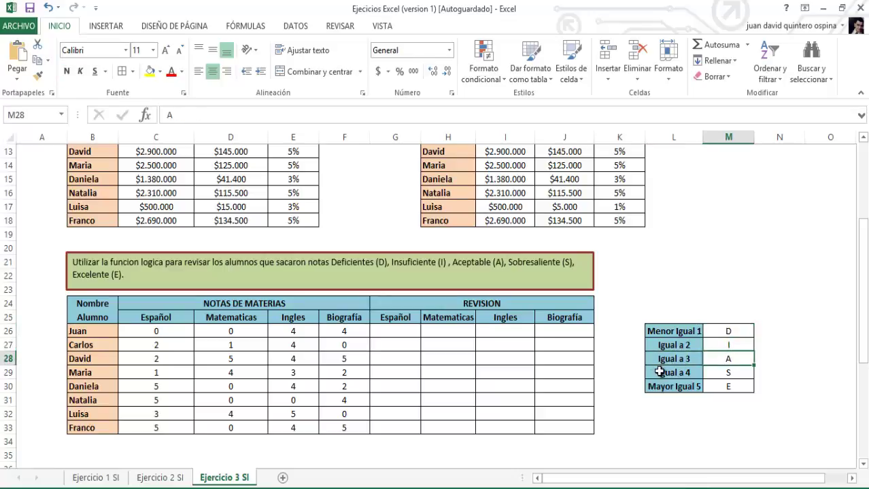
{"action": "left_click", "coordinate": [658, 372]}
{"action": "left_click", "coordinate": [744, 371]}
{"action": "left_click", "coordinate": [656, 386]}
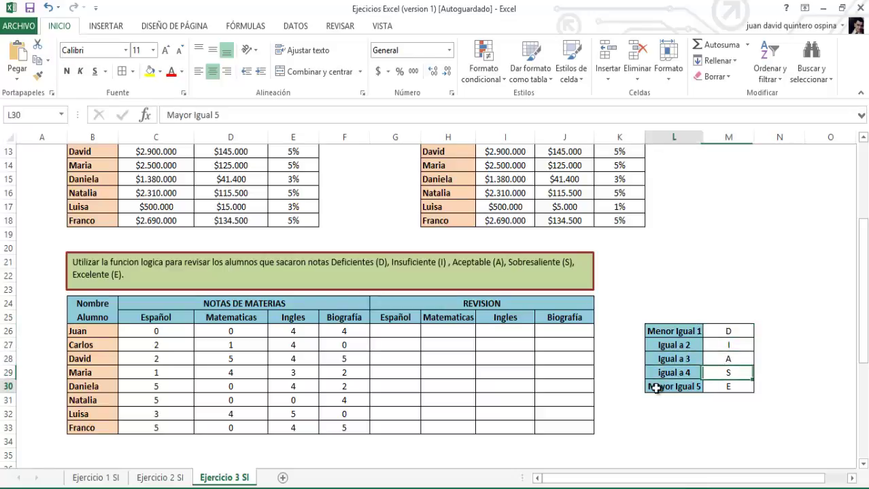
{"action": "left_click", "coordinate": [386, 334]}
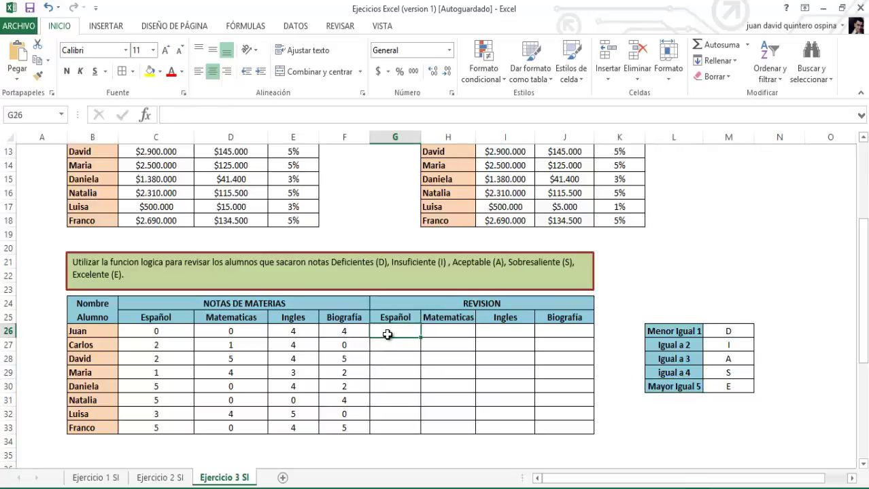
Step: Begin G26's nested SI formula: C26<=1 gives "D", C26=2 gives "I"
{"action": "type", "text": "="}
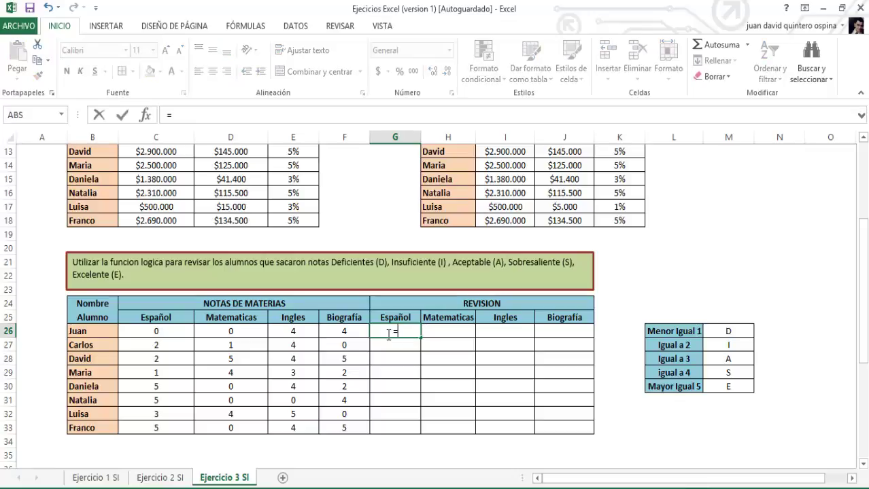
{"action": "type", "text": "si"}
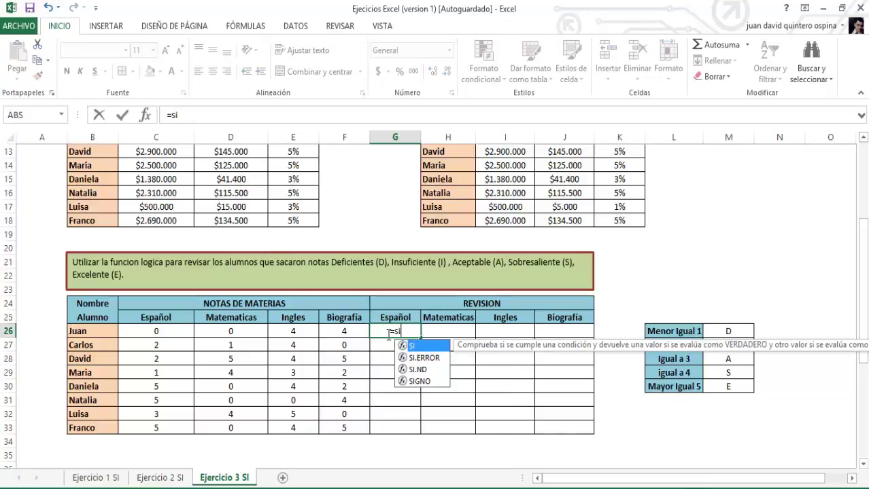
{"action": "type", "text": "("}
{"action": "left_click", "coordinate": [175, 331]}
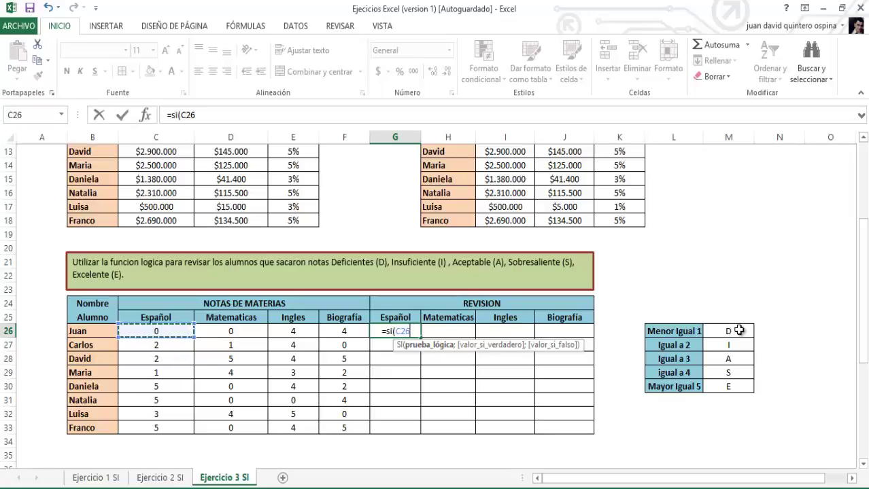
{"action": "type", "text": "<=1"}
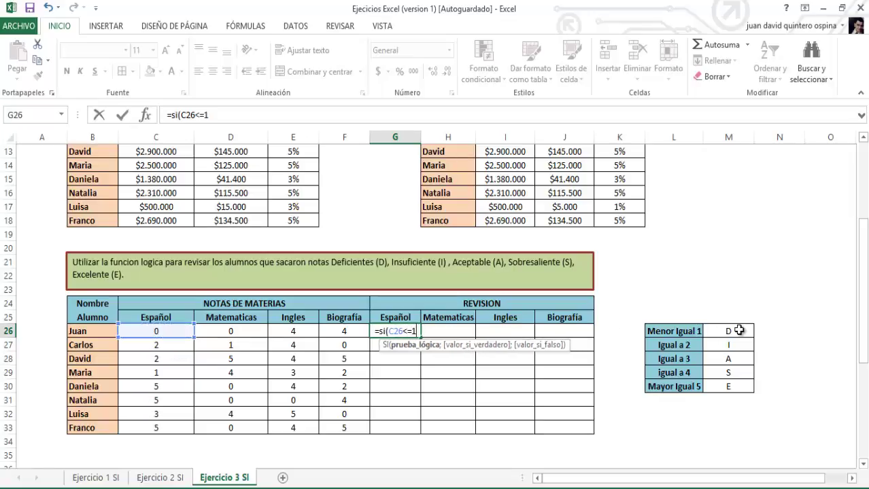
{"action": "type", "text": ";"}
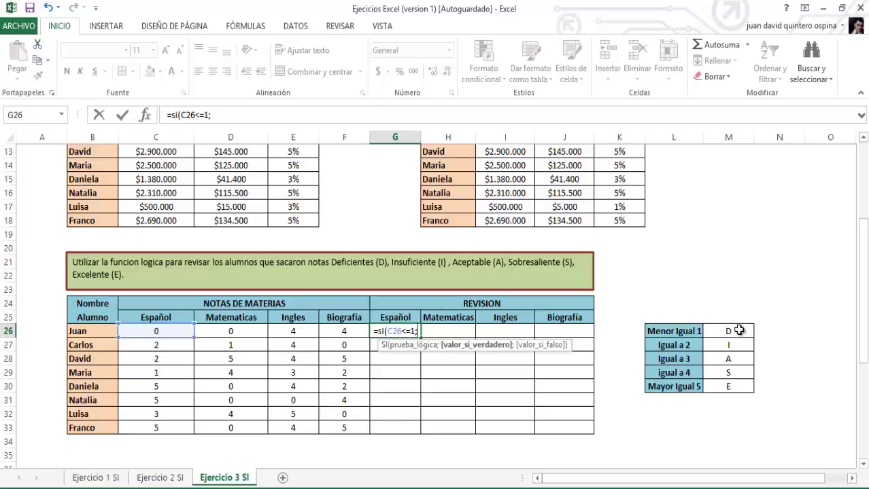
{"action": "type", "text": "\""}
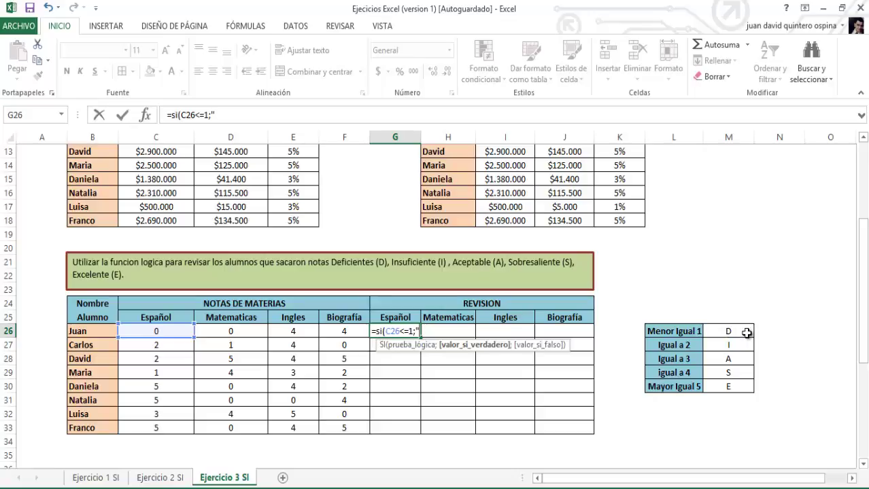
{"action": "type", "text": "D\""}
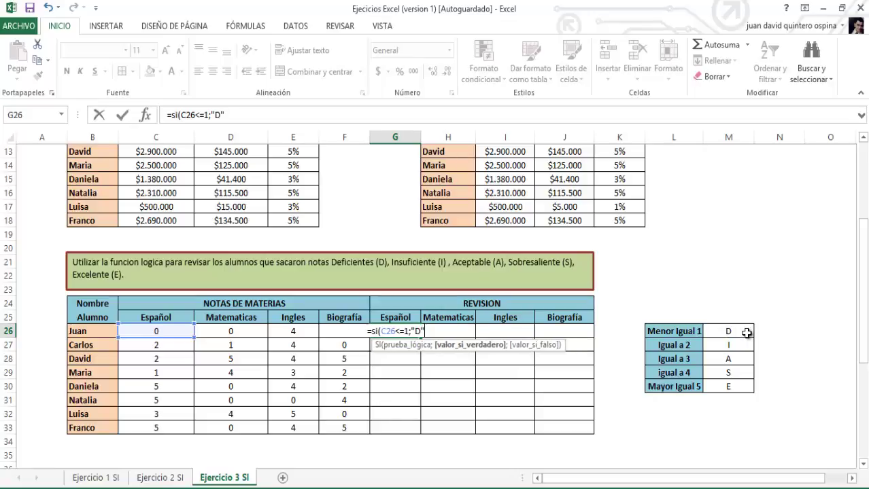
{"action": "type", "text": ";"}
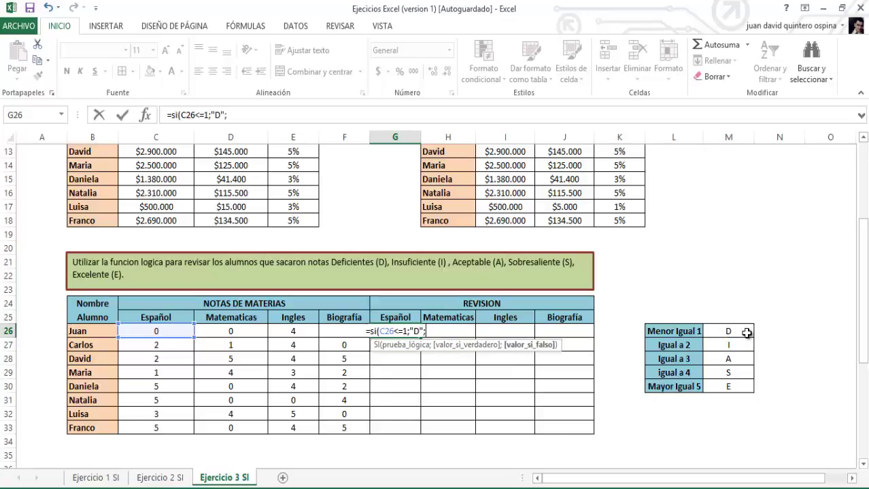
{"action": "type", "text": "si"}
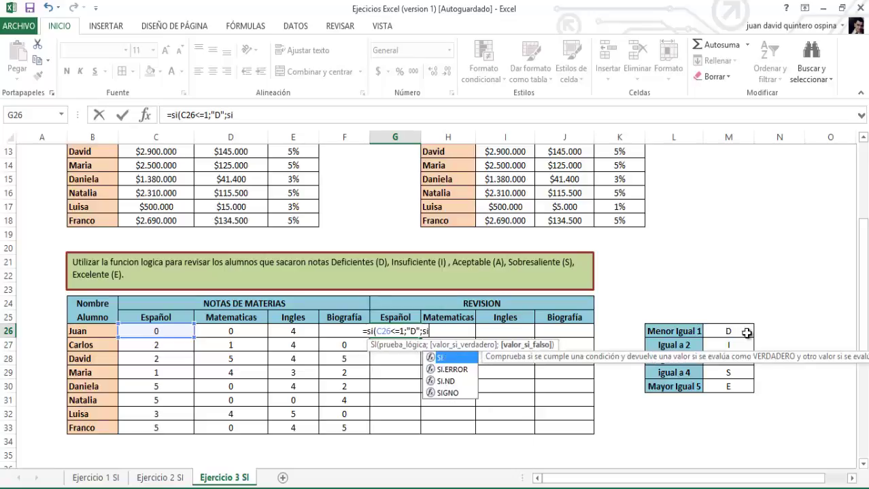
{"action": "type", "text": "("}
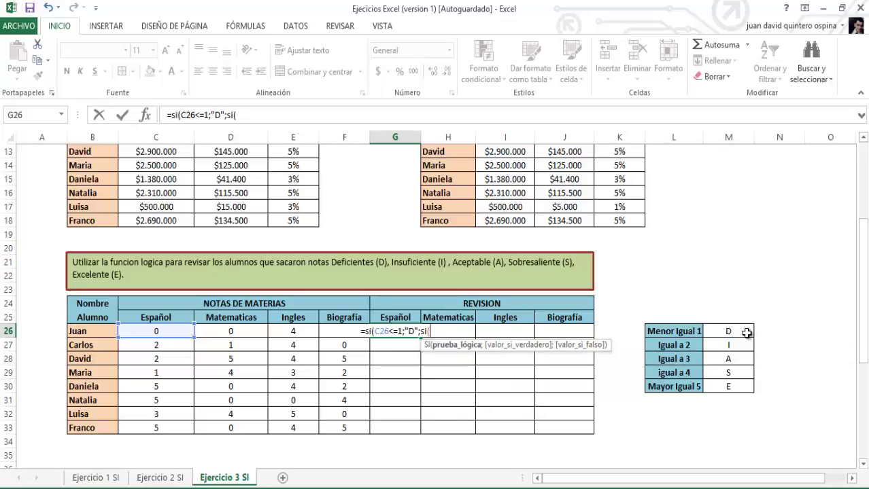
{"action": "left_click", "coordinate": [182, 333]}
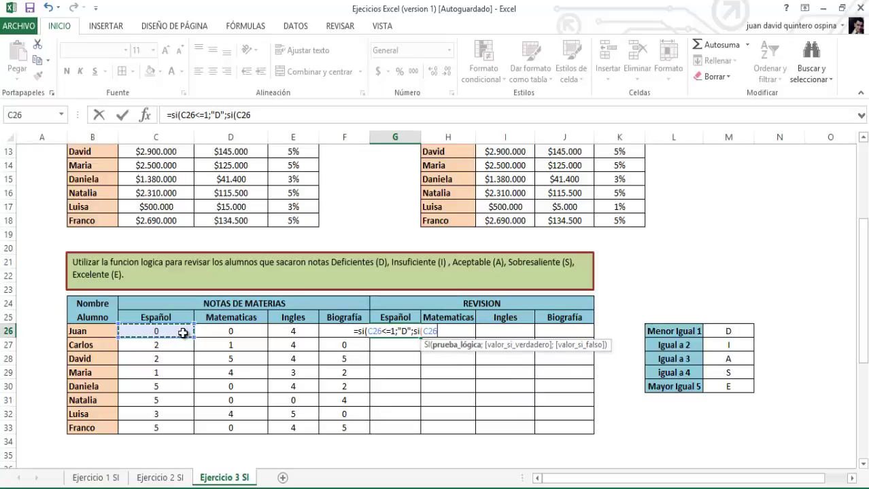
{"action": "type", "text": "="}
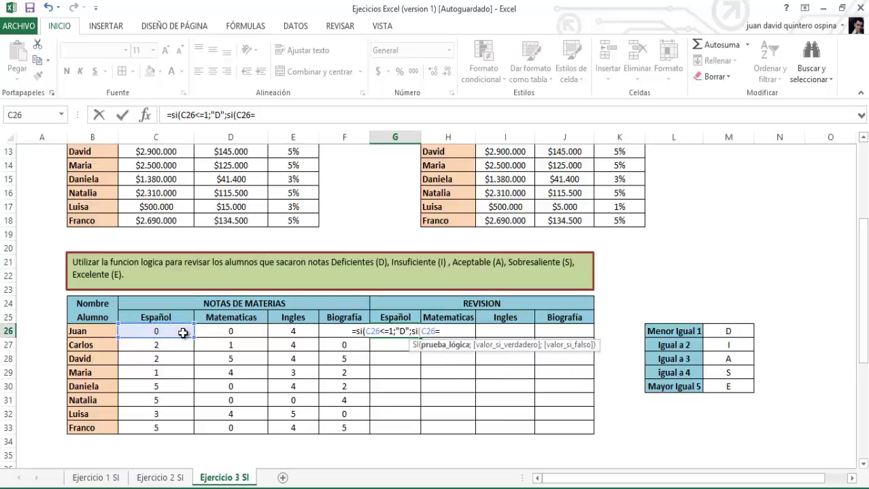
{"action": "type", "text": "2;"}
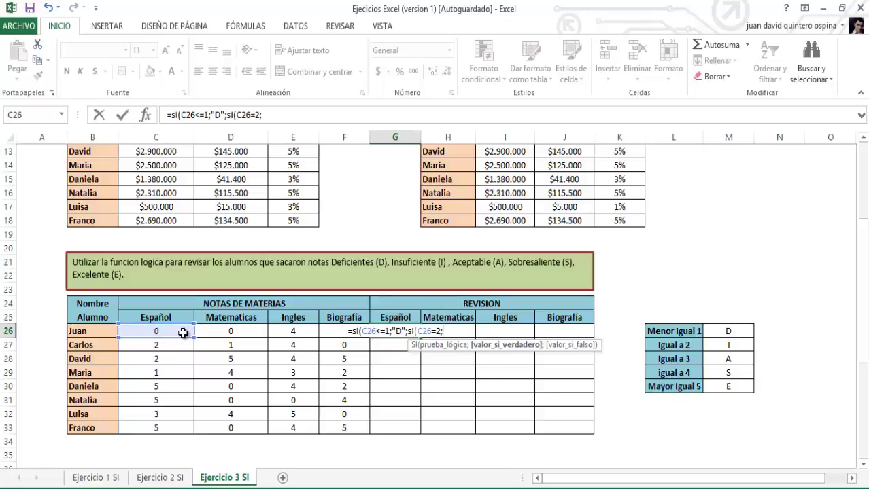
{"action": "type", "text": "\"I"}
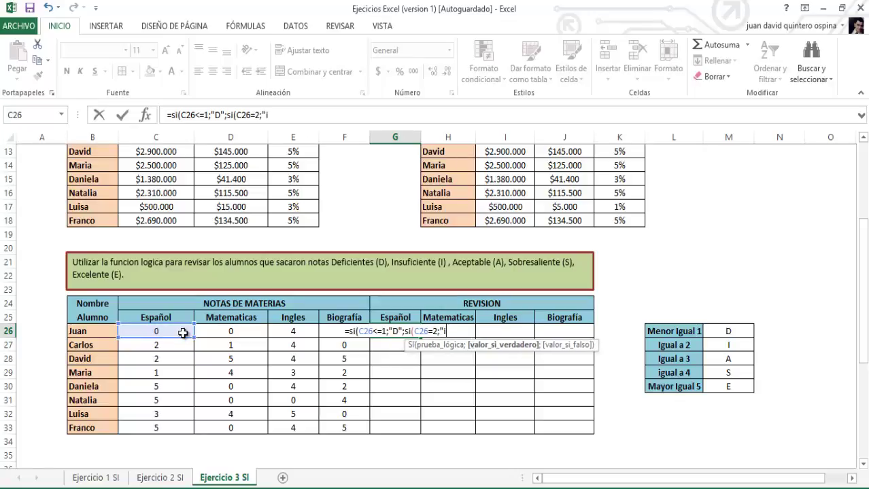
{"action": "type", "text": "\";"}
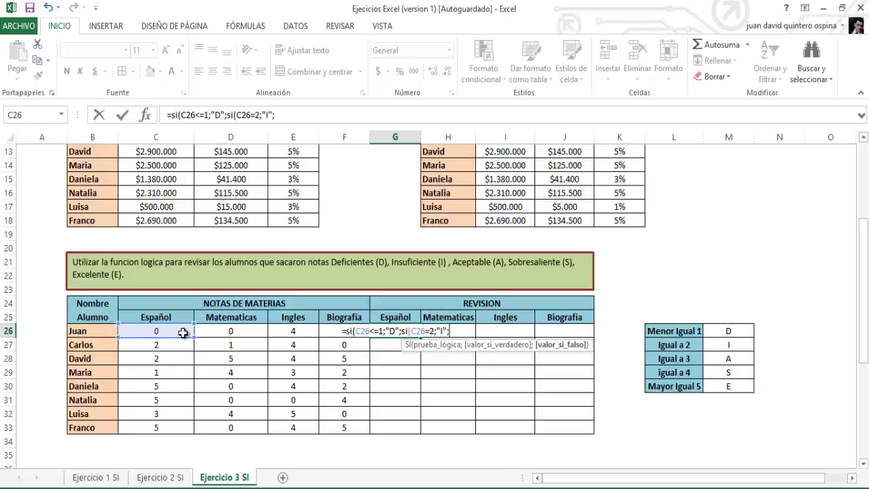
{"action": "type", "text": "si"}
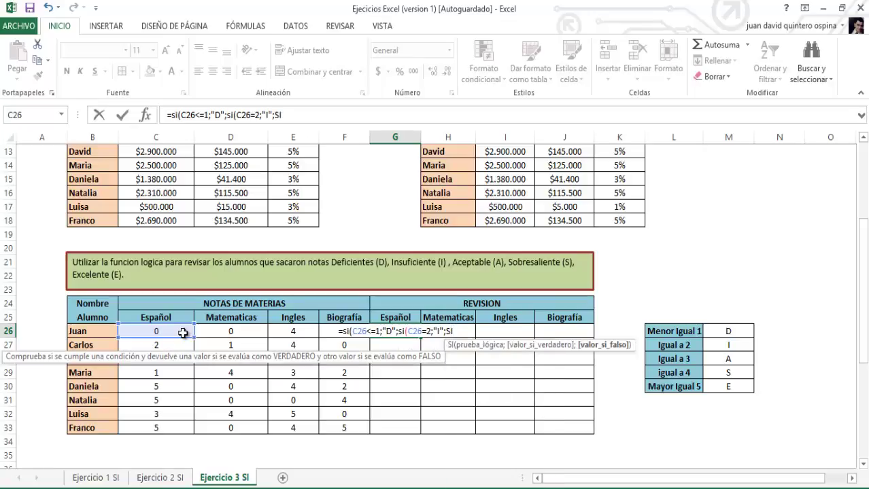
Step: Add nested tests for C26=3 → "A", C26=4 → "S", otherwise "E", closing all parentheses
{"action": "key", "text": "Tab"}
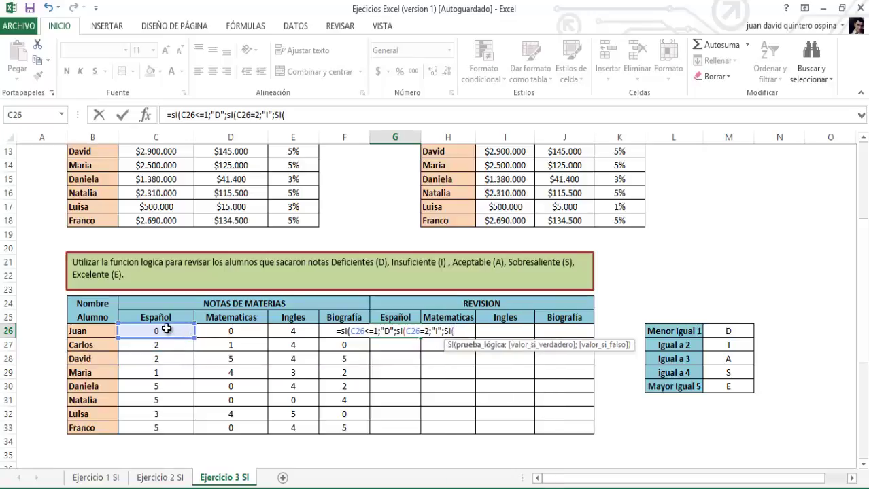
{"action": "left_click", "coordinate": [167, 329]}
{"action": "type", "text": "="}
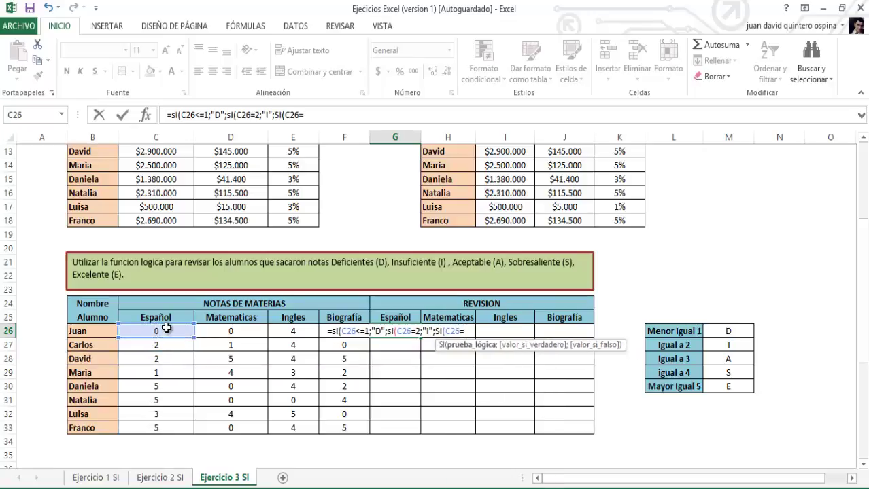
{"action": "type", "text": "3;"}
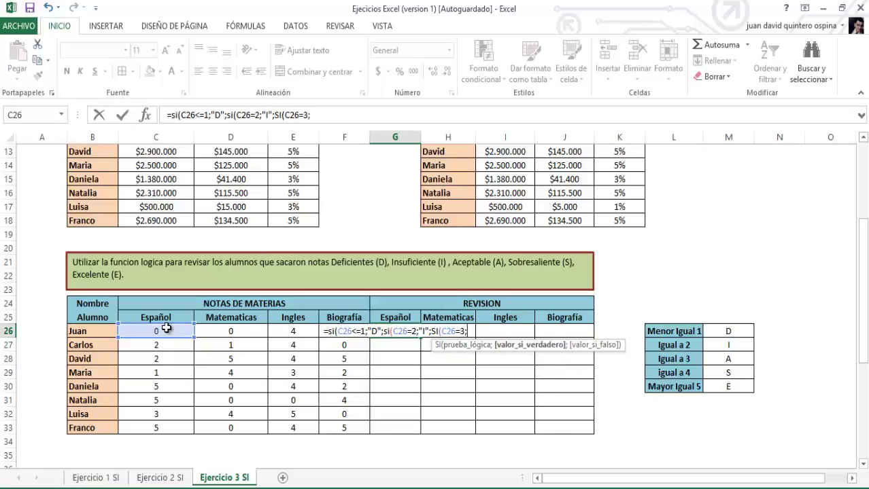
{"action": "type", "text": "\"A\";"}
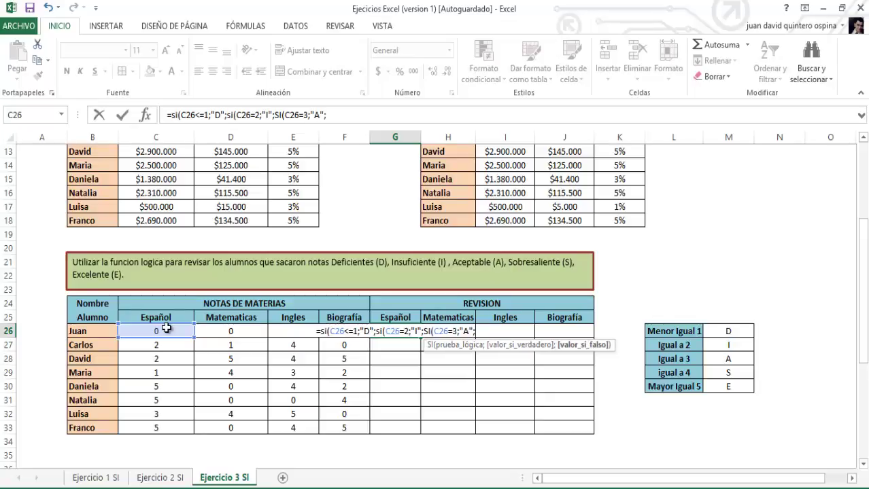
{"action": "type", "text": "SI("}
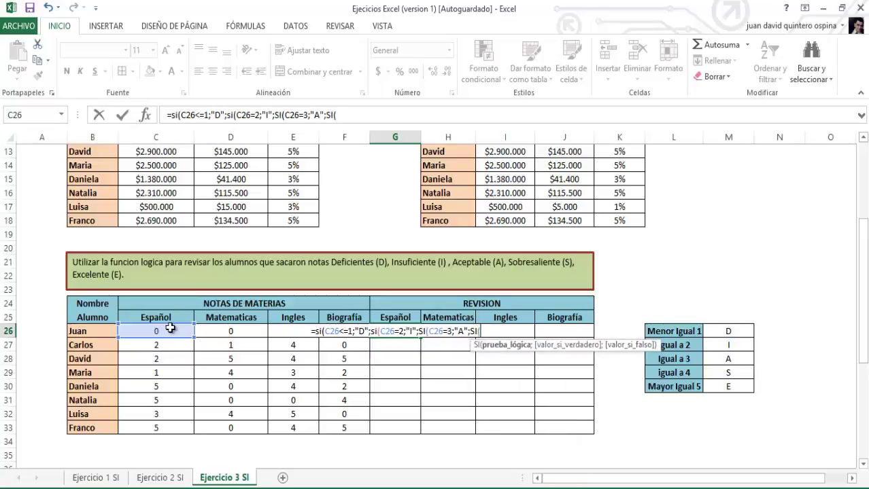
{"action": "left_click", "coordinate": [169, 331]}
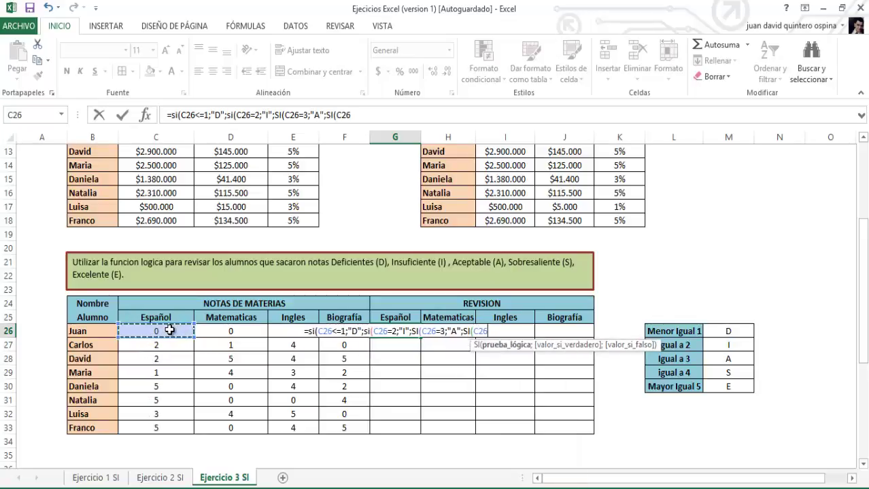
{"action": "type", "text": "="}
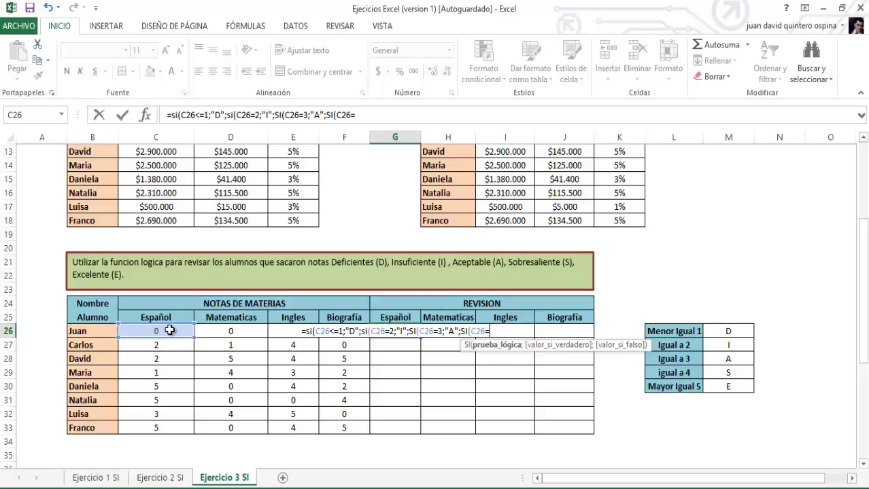
{"action": "type", "text": "4;"}
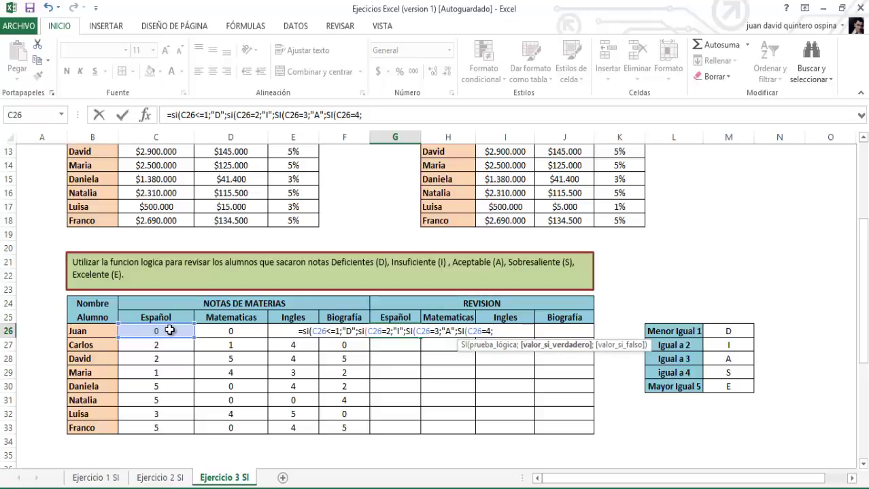
{"action": "type", "text": "\""}
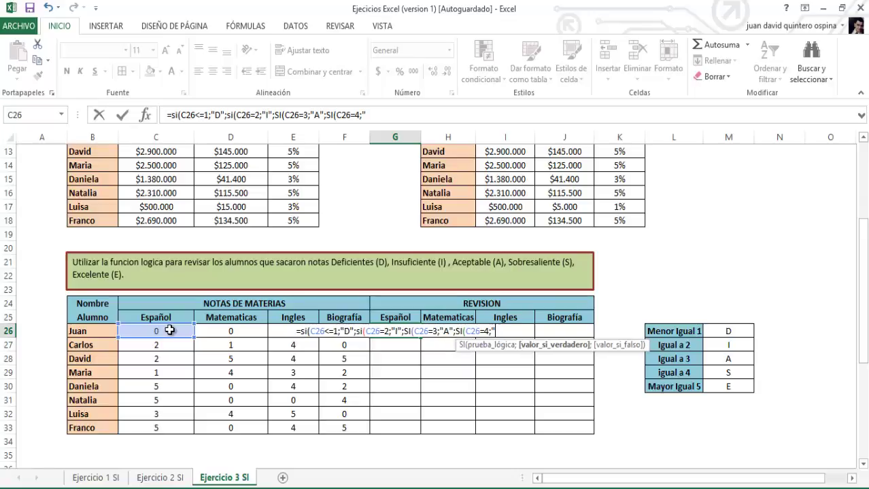
{"action": "type", "text": "S\""}
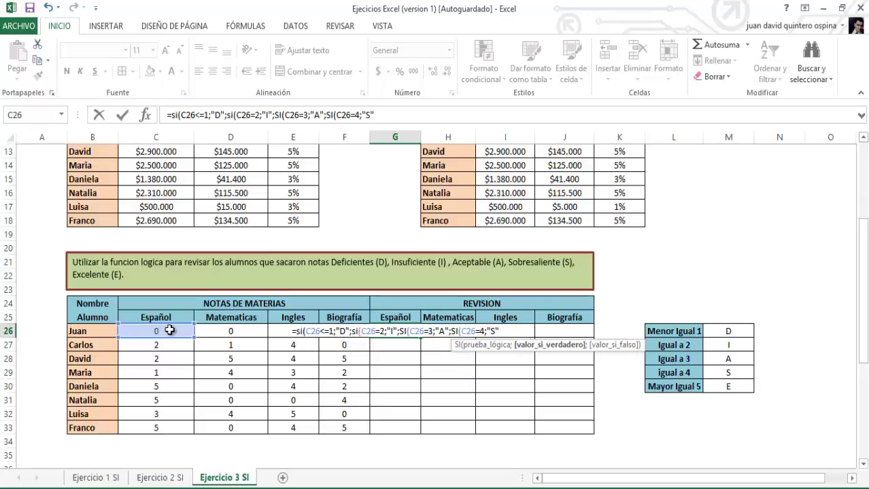
{"action": "type", "text": ";"}
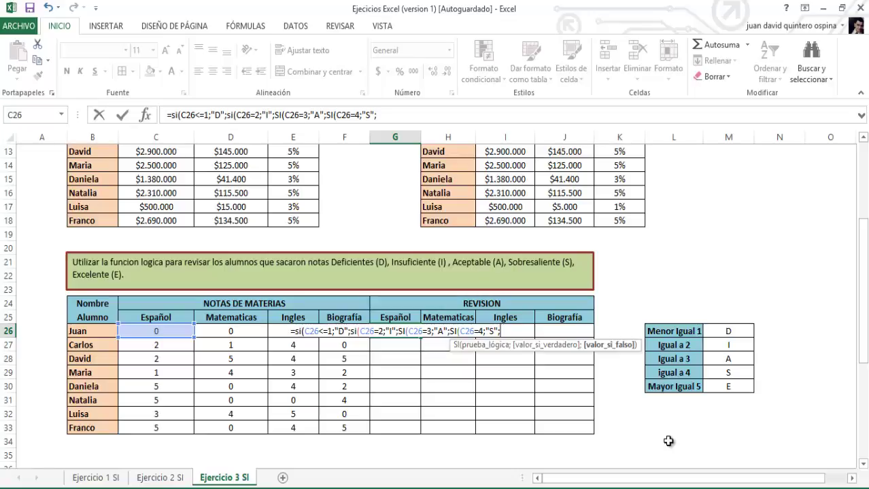
{"action": "type", "text": "\""}
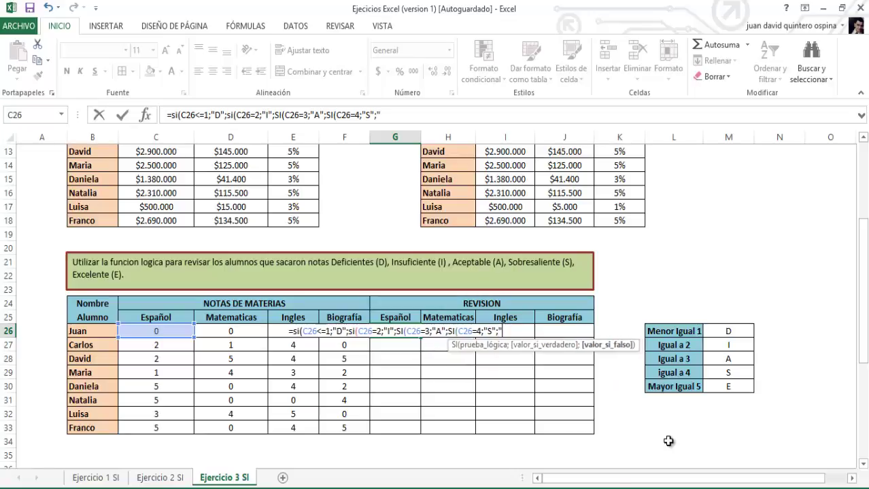
{"action": "type", "text": "E\")"}
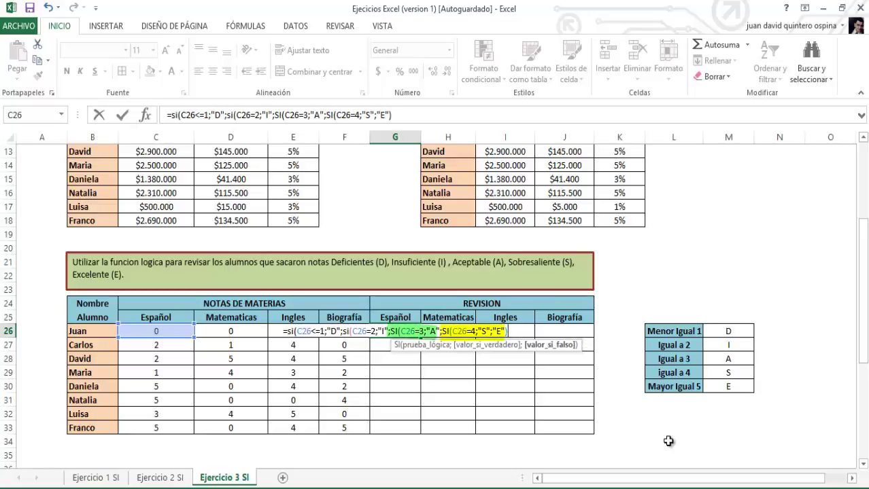
{"action": "type", "text": "))"}
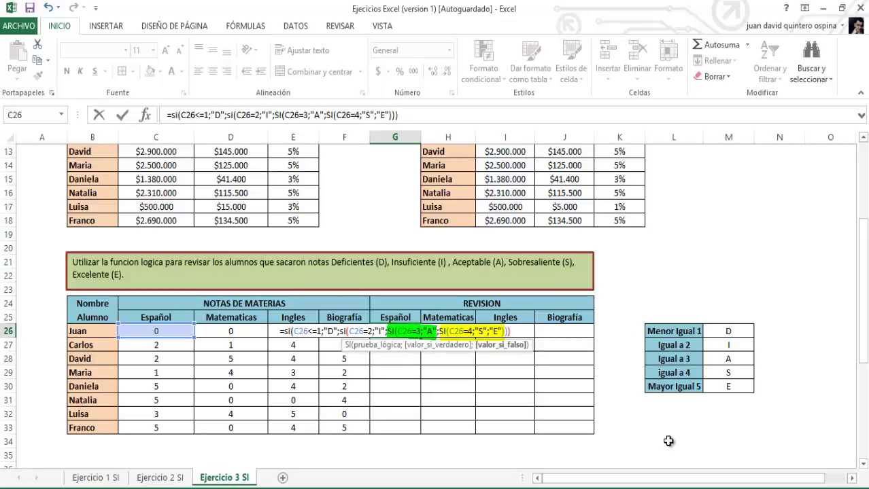
{"action": "type", "text": ")"}
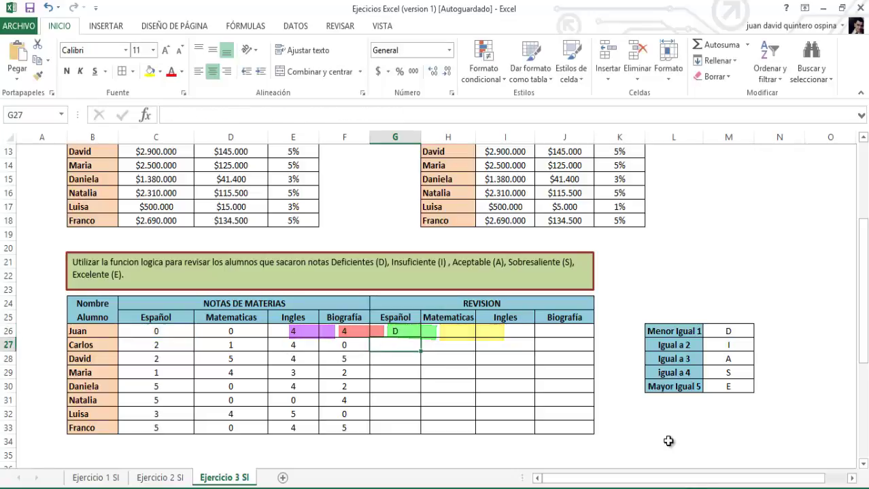
Step: Commit G26's grade formula and verify it shows D for Juan's Español score of 0
{"action": "key", "text": "Return"}
{"action": "left_click", "coordinate": [410, 329]}
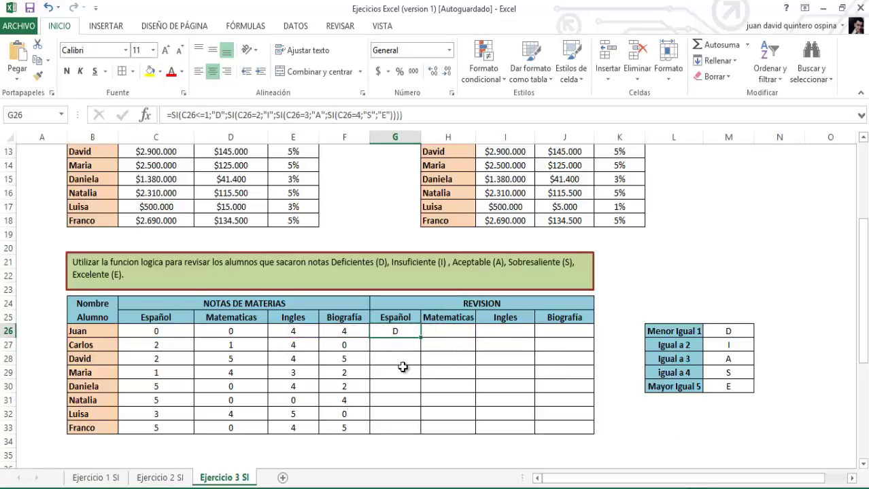
{"action": "left_click", "coordinate": [155, 331]}
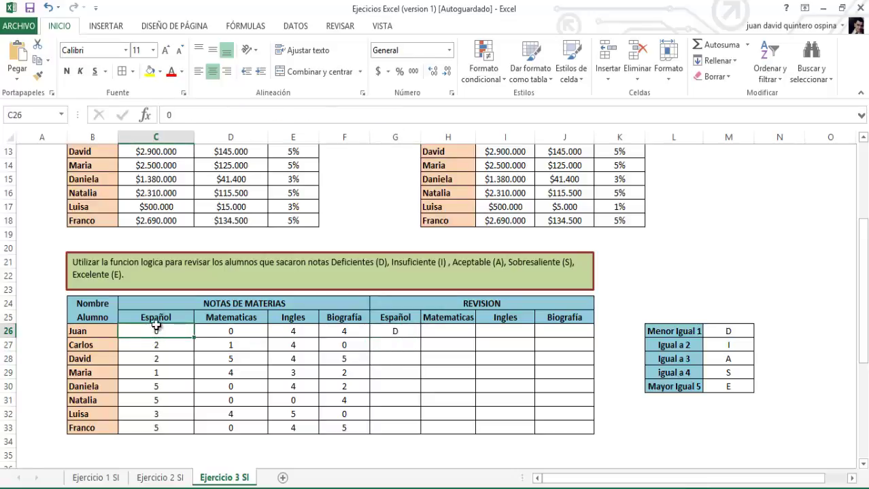
{"action": "left_click", "coordinate": [384, 331]}
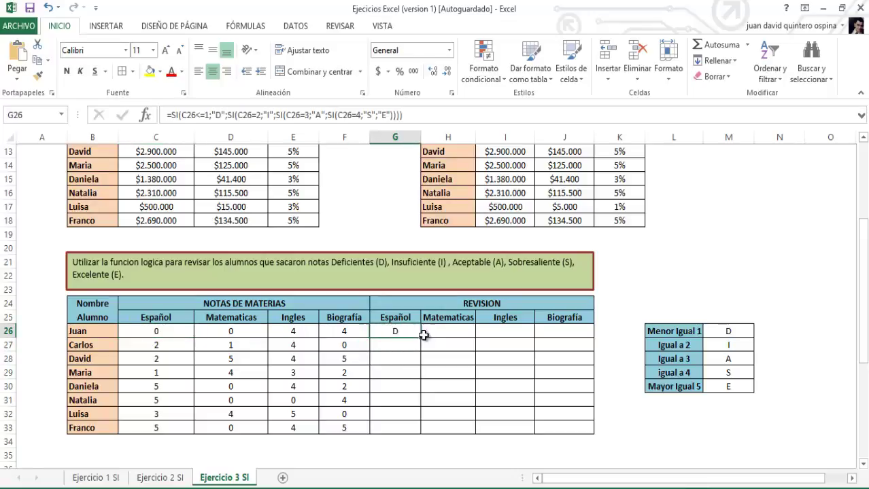
Step: Copy the grade formula across to J26, then fill G26:J26 down to row 33
{"action": "left_click_drag", "start_coordinate": [421, 337], "coordinate": [579, 333]}
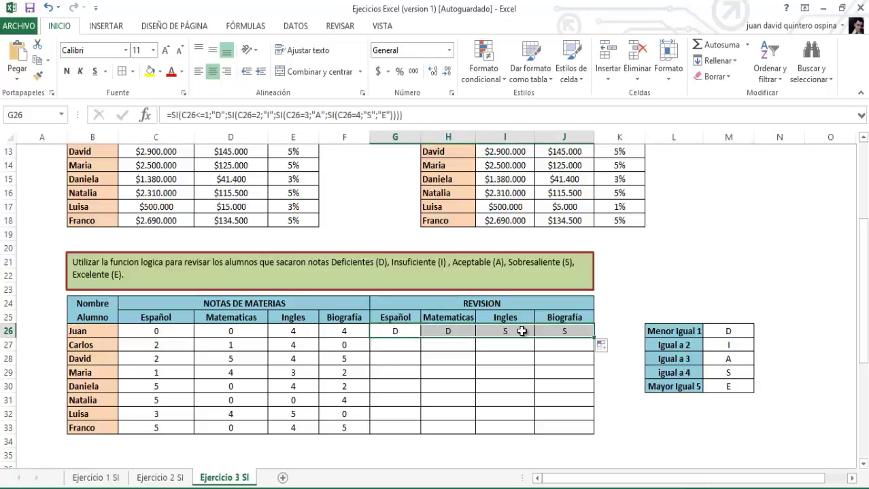
{"action": "left_click", "coordinate": [492, 333]}
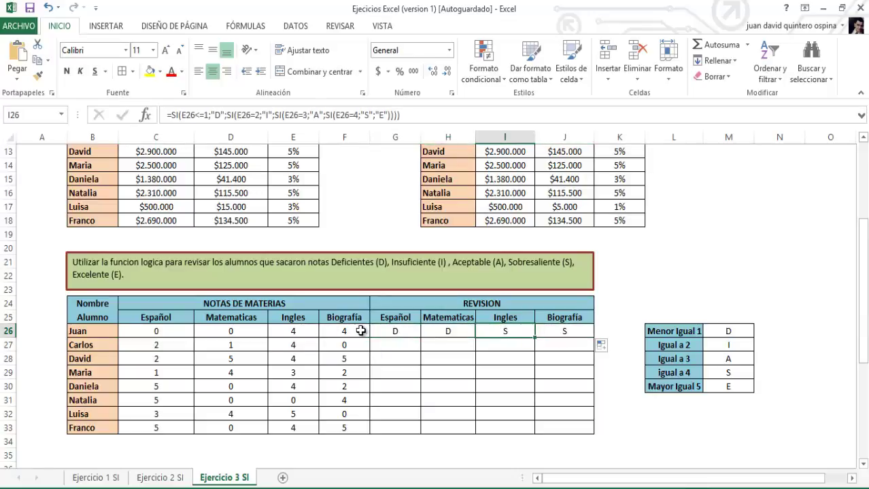
{"action": "mouse_move", "coordinate": [401, 332]}
{"action": "left_mouse_down"}
{"action": "mouse_move", "coordinate": [588, 333]}
{"action": "mouse_move", "coordinate": [591, 434]}
{"action": "left_mouse_up"}
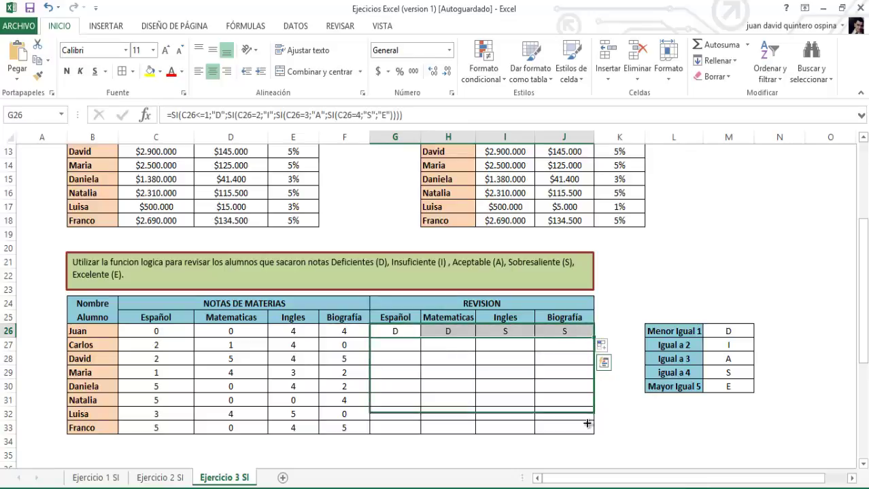
{"action": "left_click", "coordinate": [622, 427]}
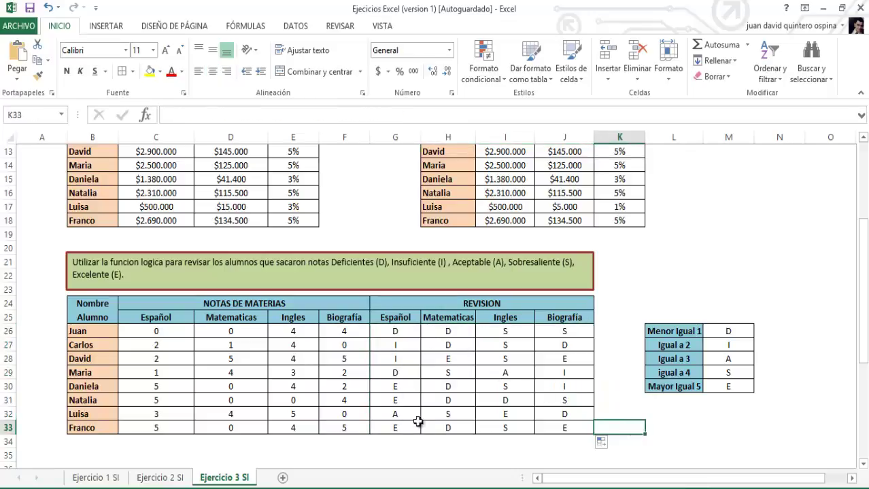
{"action": "left_click", "coordinate": [188, 416]}
{"action": "left_click", "coordinate": [401, 413]}
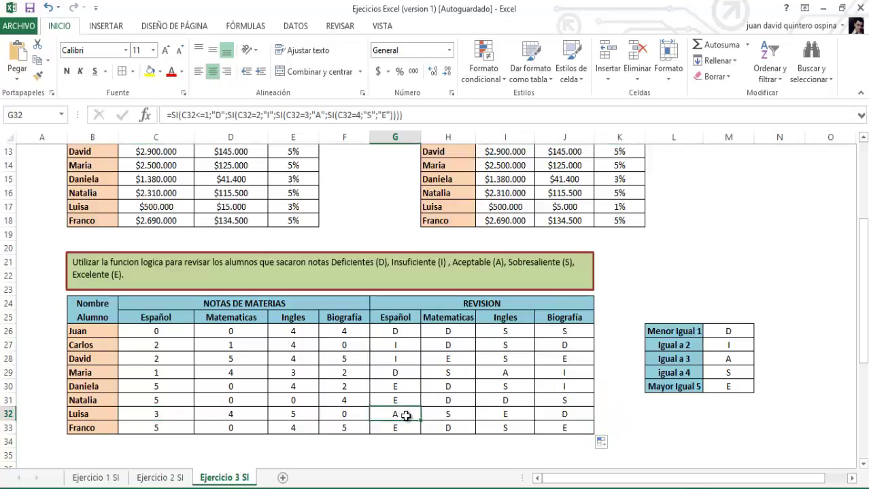
{"action": "left_click", "coordinate": [176, 348]}
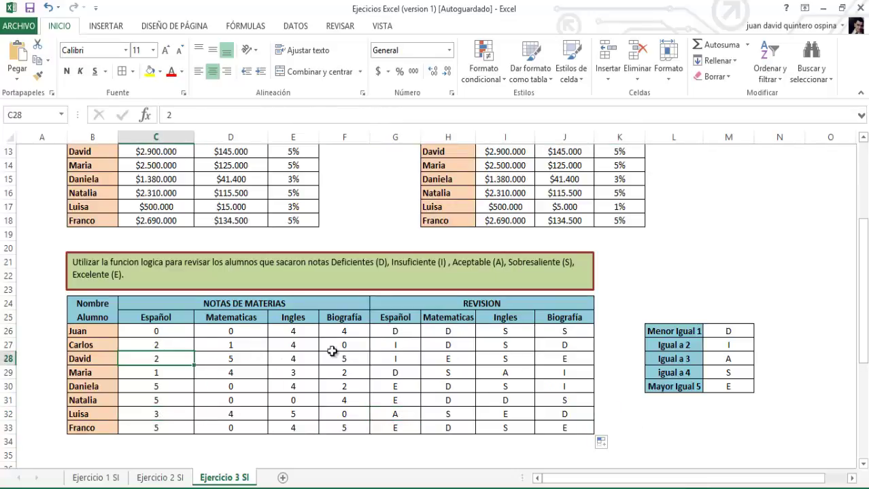
{"action": "left_click", "coordinate": [398, 350]}
{"action": "left_click", "coordinate": [610, 401]}
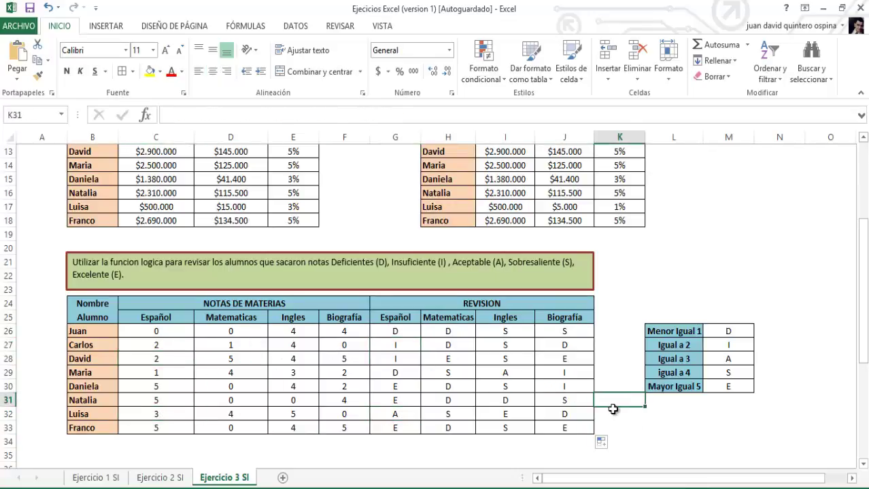